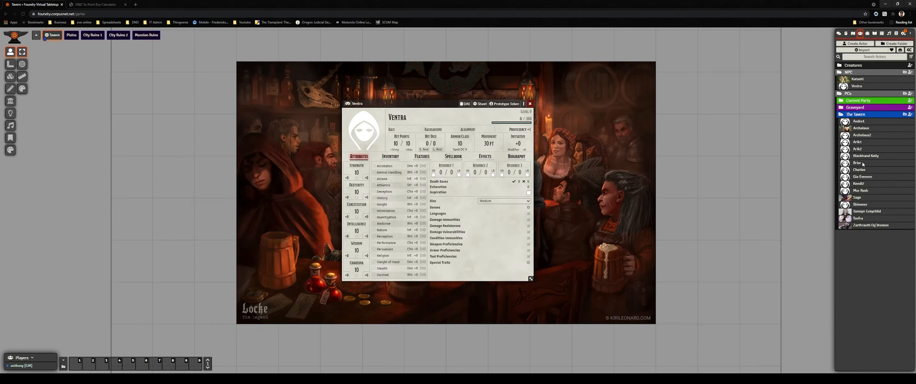
View the Briar character sheet, close it, and reposition the Ventra sheet over the tavern scene.
left_click(858, 163)
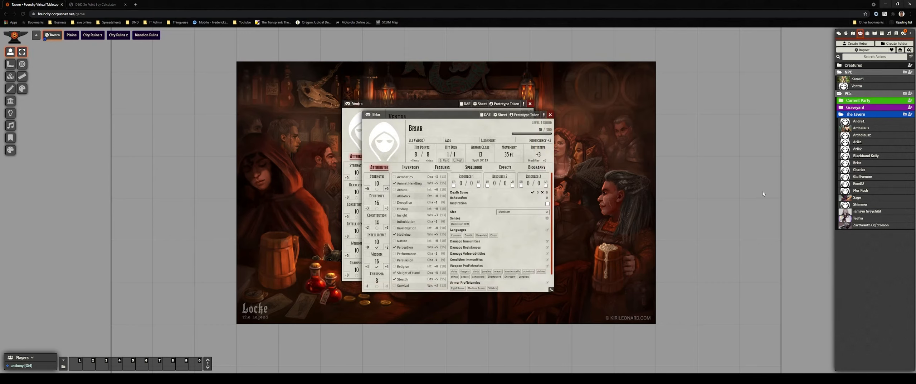
left_click(551, 115)
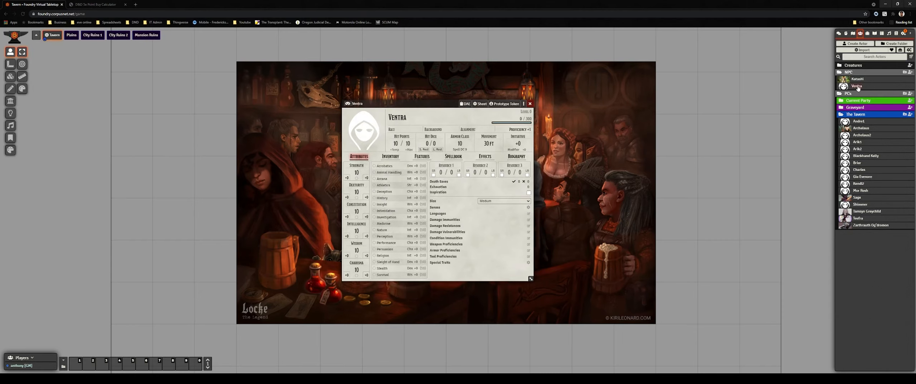
left_click_drag(413, 104, 441, 92)
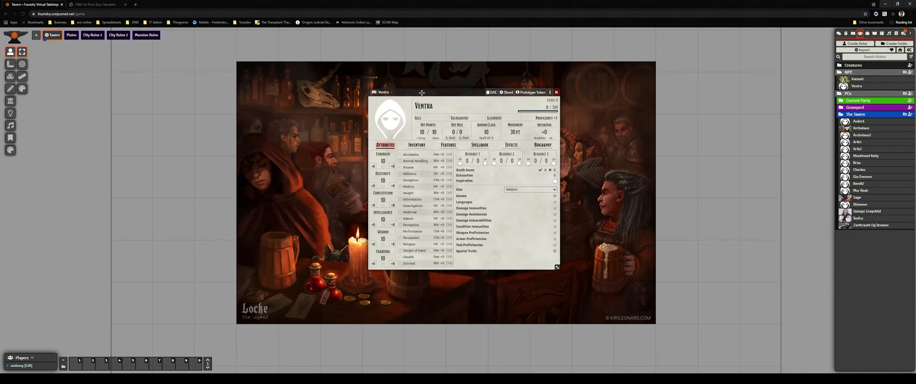
In the 5e Point Buy Calculator, set Dexterity to 8, Wisdom to 13 and Charisma to 15.
left_click(104, 6)
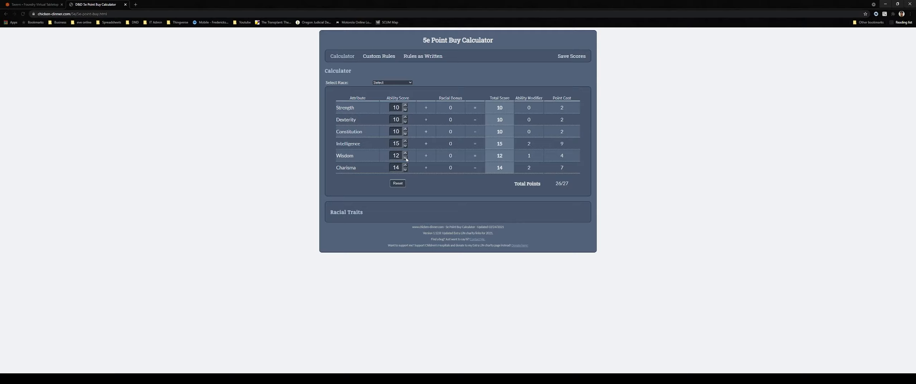
left_click(405, 157)
double_click(405, 123)
Return to Foundry and set Ventra's Dexterity to 8 and Intelligence to 15, checking the scores against the calculator.
left_click(18, 5)
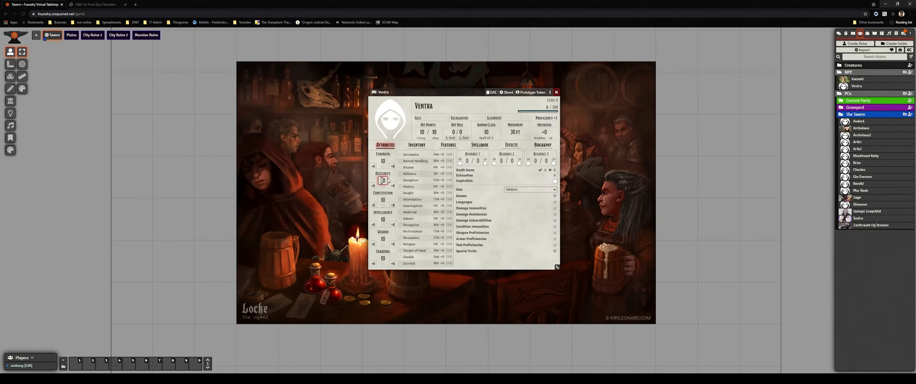
left_click(383, 180)
type("8")
left_click(383, 220)
type("1")
left_click(89, 4)
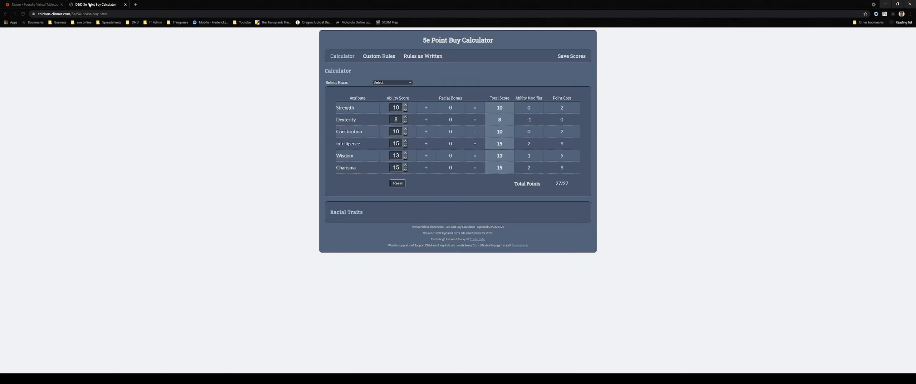
left_click(34, 4)
type("5")
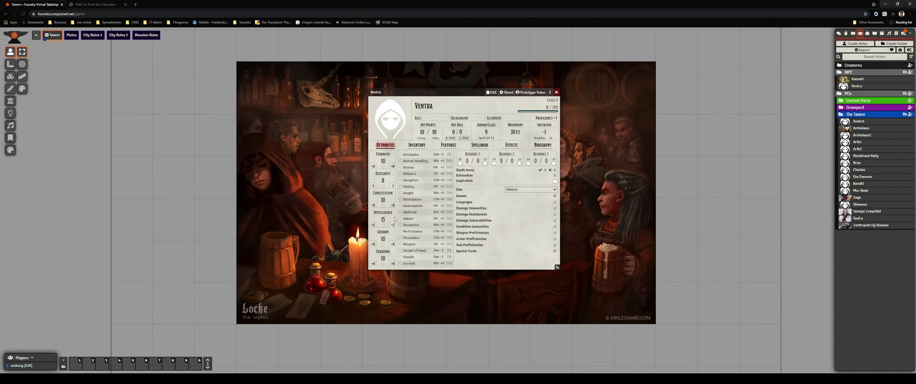
key("Tab")
Set Ventra's Wisdom to 13 and Charisma to 15, and move the sheet clear for the import.
double_click(381, 239)
type("1")
double_click(384, 260)
type("15")
left_click_drag(398, 92, 371, 93)
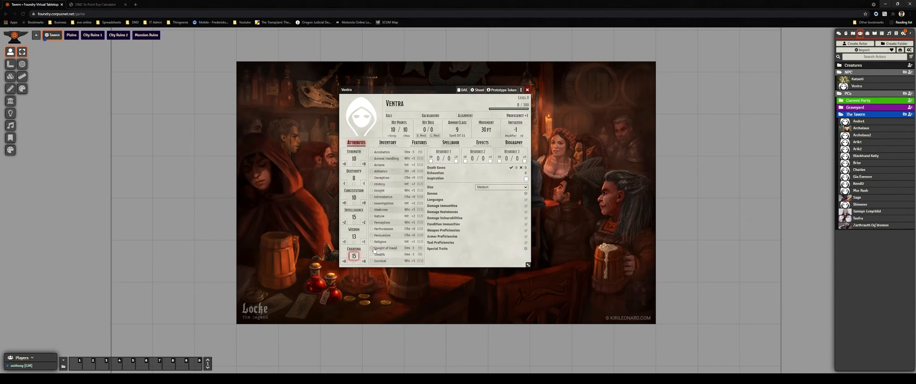
left_click(447, 260)
left_click(397, 99)
left_click_drag(402, 90, 390, 86)
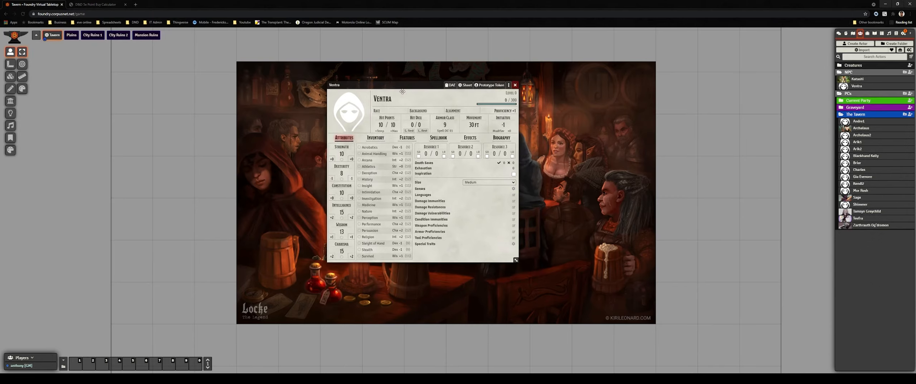
Launch the Import Wizard from Ventra's sheet and open the Backgrounds importer with the SRD source.
left_click(510, 87)
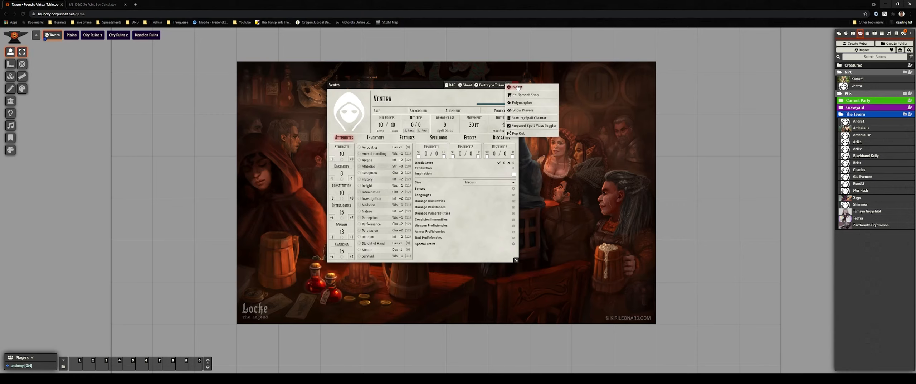
left_click(516, 89)
left_click(516, 89)
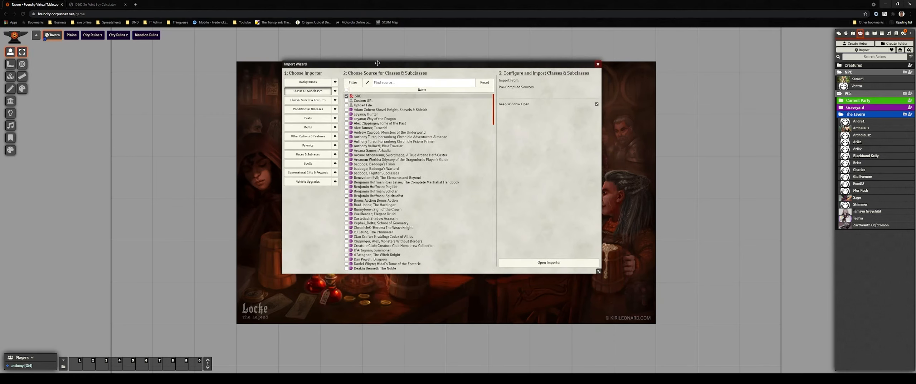
left_click(301, 82)
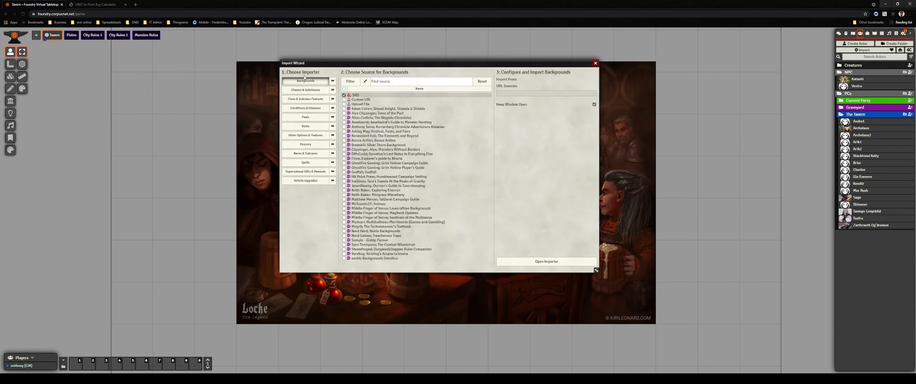
left_click(567, 259)
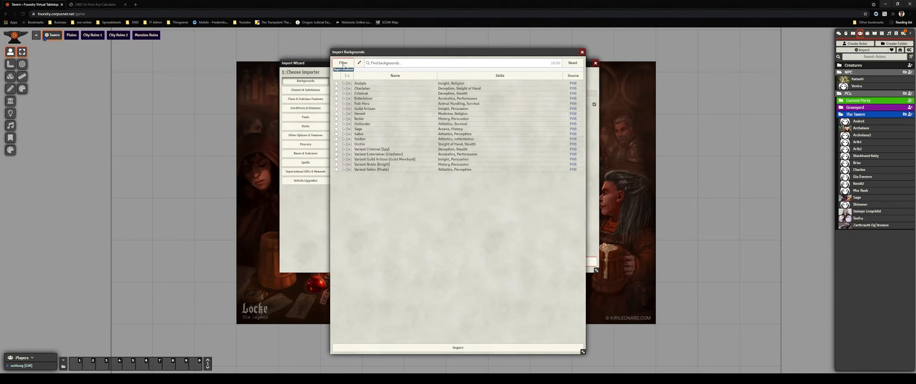
Clear the background source filters, include only the Player's Handbook, and save the filter.
left_click(344, 63)
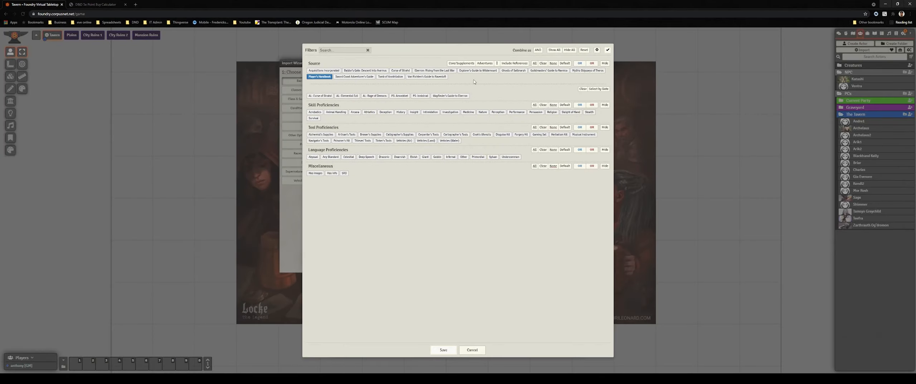
left_click(543, 64)
left_click(318, 77)
left_click(443, 353)
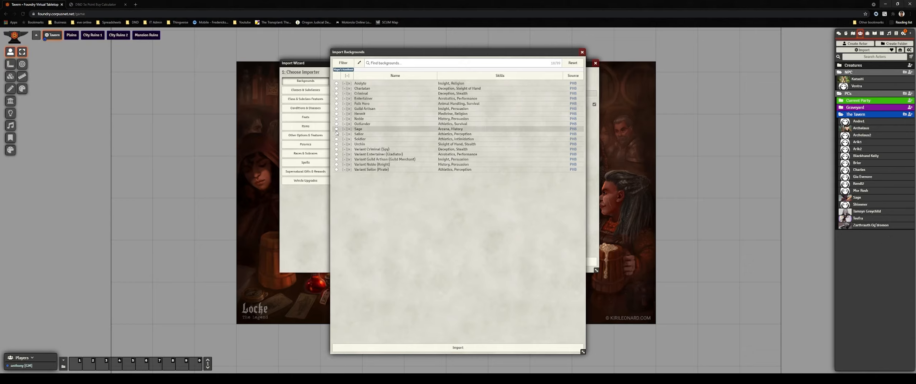
Select the Sage background, preview its details, and start importing it.
left_click(336, 130)
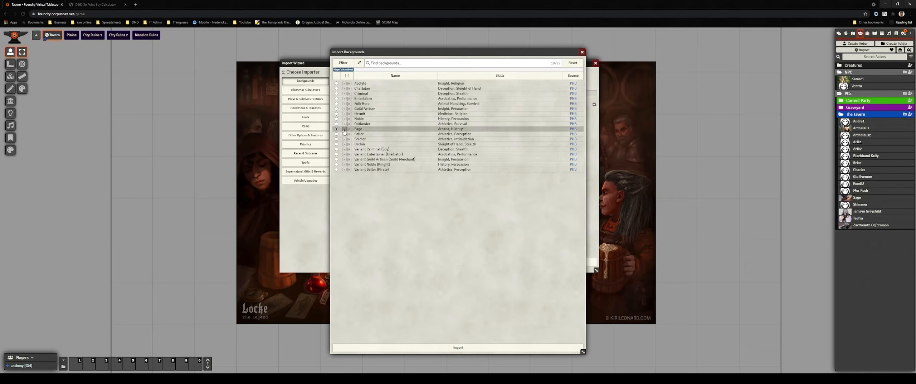
left_click(344, 129)
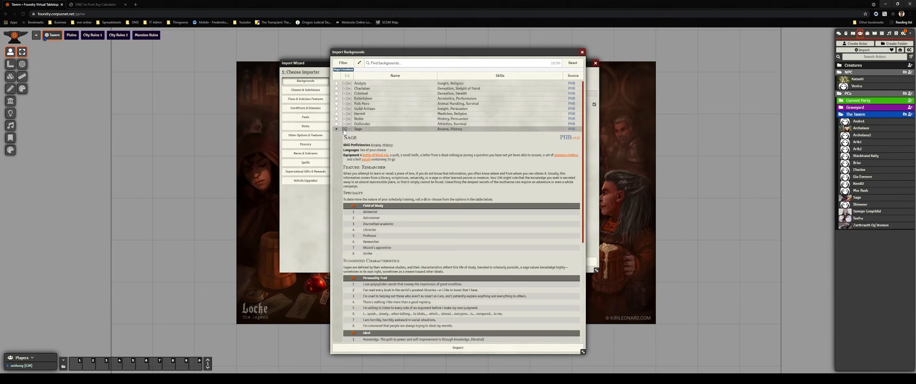
scroll(425, 254, "down", 4)
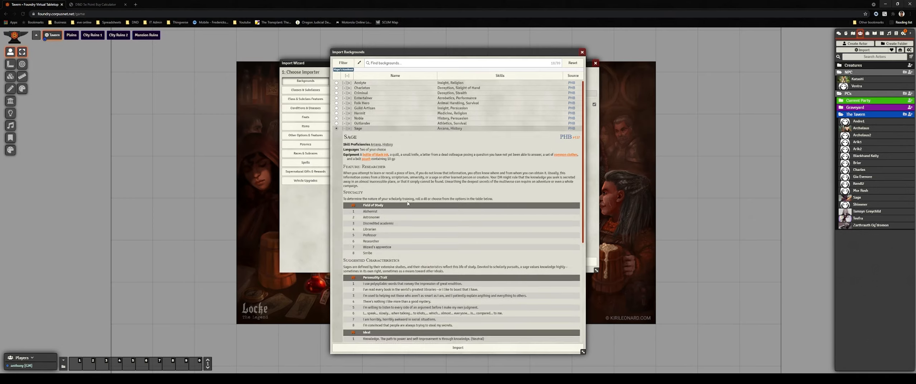
scroll(426, 265, "up", 4)
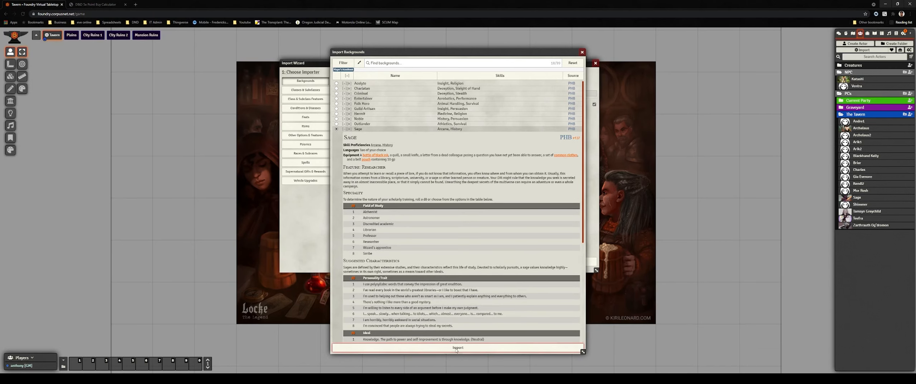
left_click(458, 348)
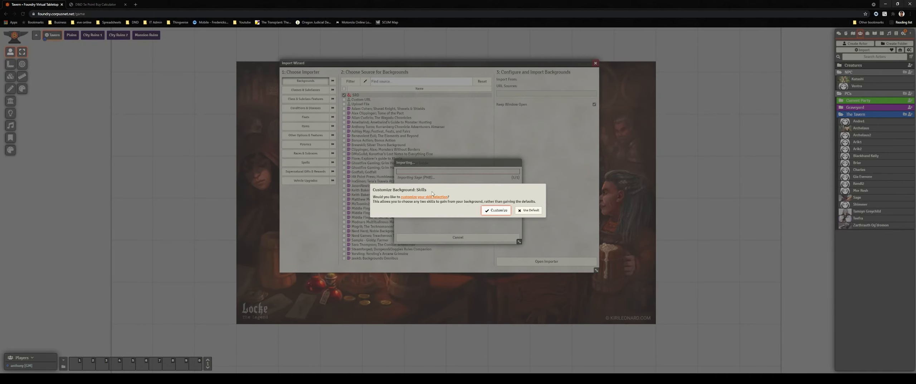
Keep the background's default skills, languages and tools, and include Dwarvish in the language proficiencies.
left_click(529, 210)
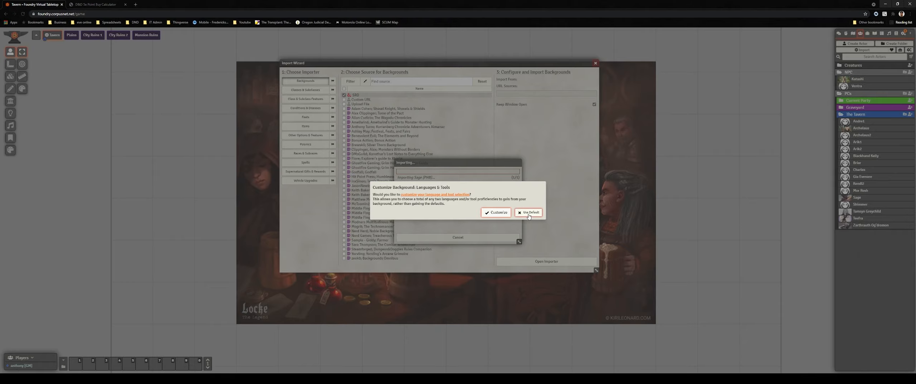
left_click(529, 214)
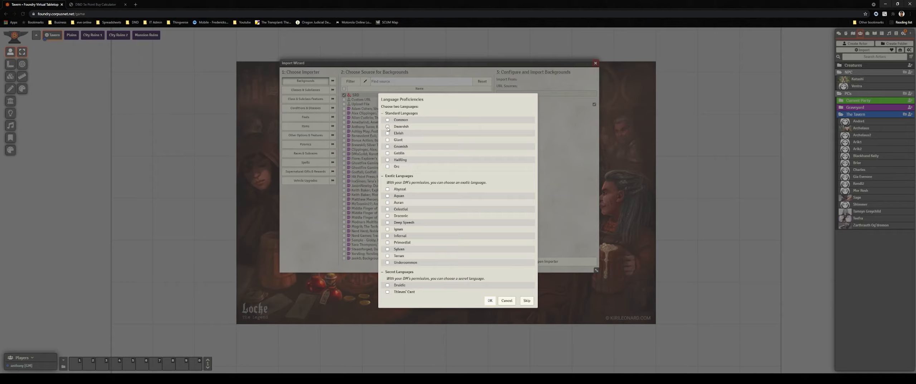
left_click(387, 127)
left_click(489, 302)
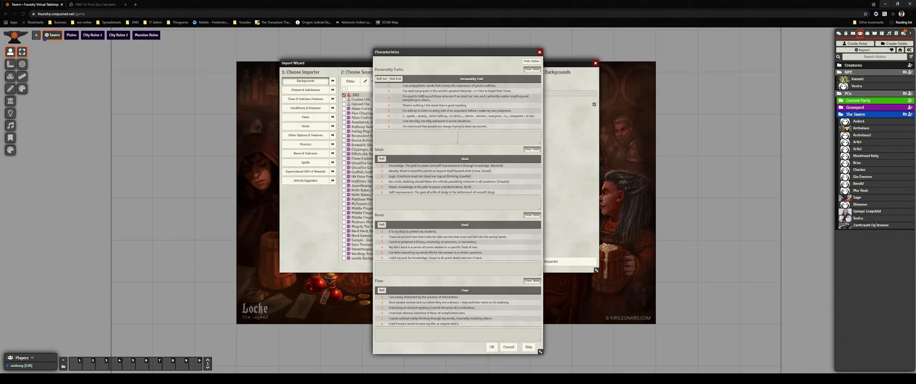
Choose the Sage characteristics: the greatest libraries trait, the No Limits ideal, the bond to protect students, and the flaw of speaking without thinking.
left_click(390, 94)
left_click(382, 182)
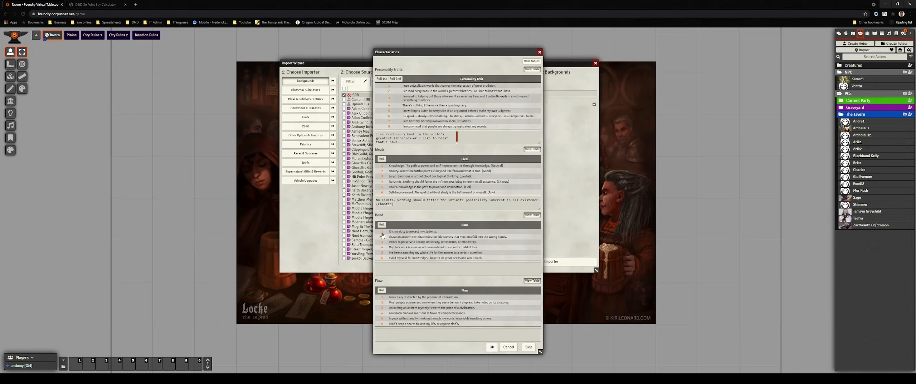
left_click(383, 231)
left_click(383, 313)
left_click(382, 318)
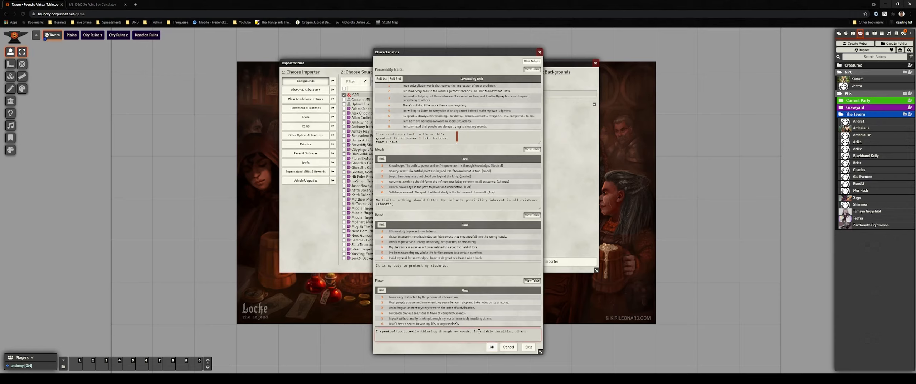
left_click(492, 347)
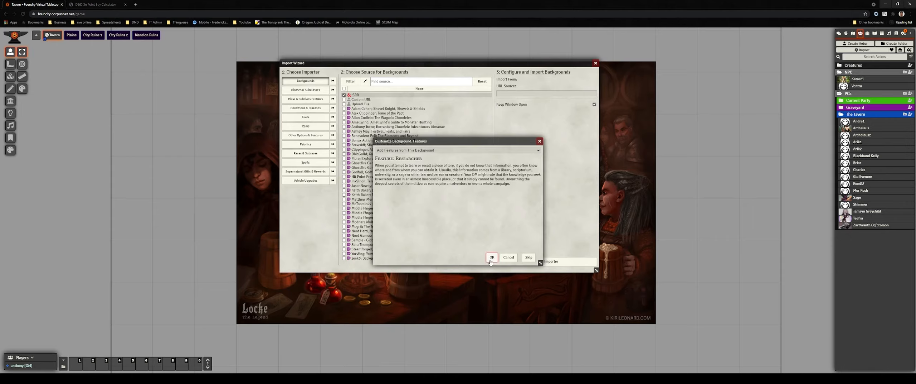
Add the background's Researcher feature and skip the Sage starting equipment to finish the import.
left_click(492, 258)
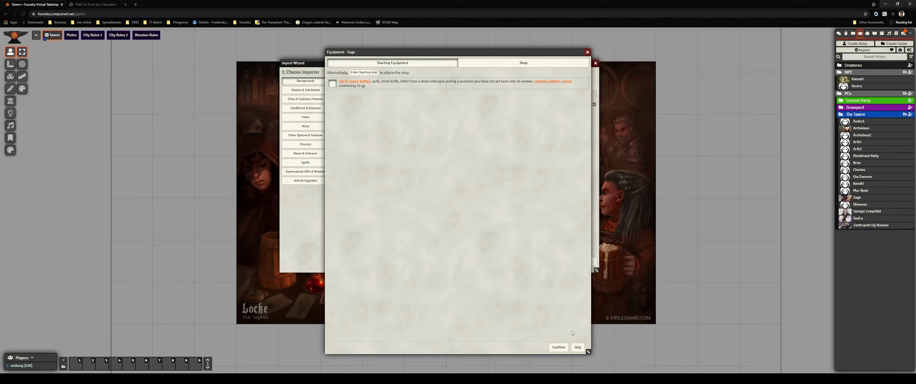
left_click(578, 347)
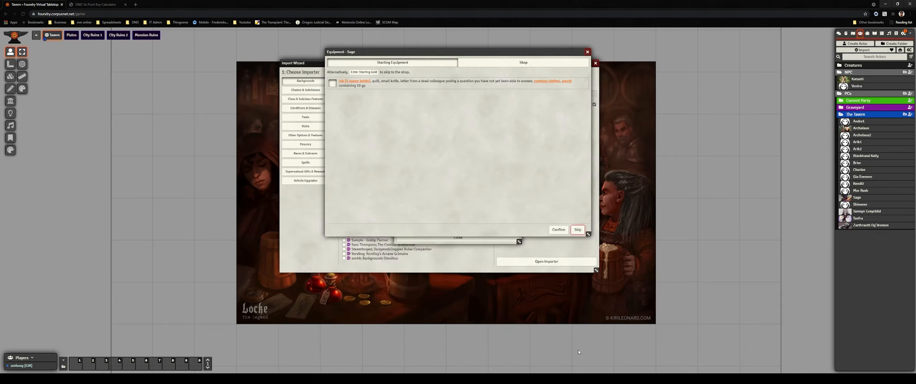
left_click(457, 238)
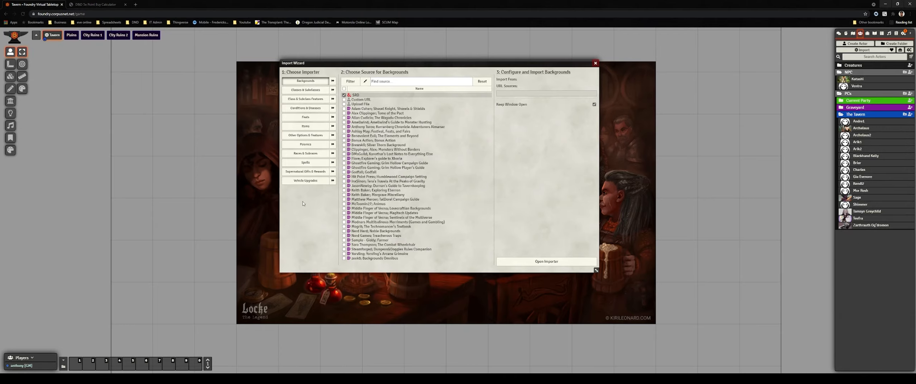
Open the Races & Subraces importer with the SRD source and remove the NPC Race exclusion from its filters.
left_click(298, 155)
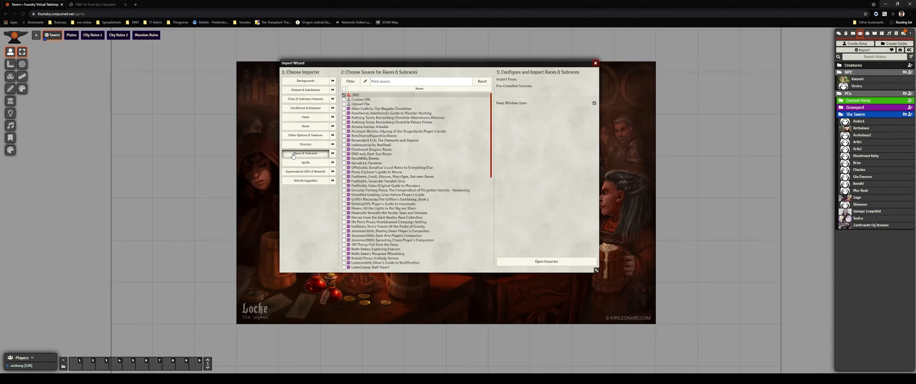
left_click(545, 261)
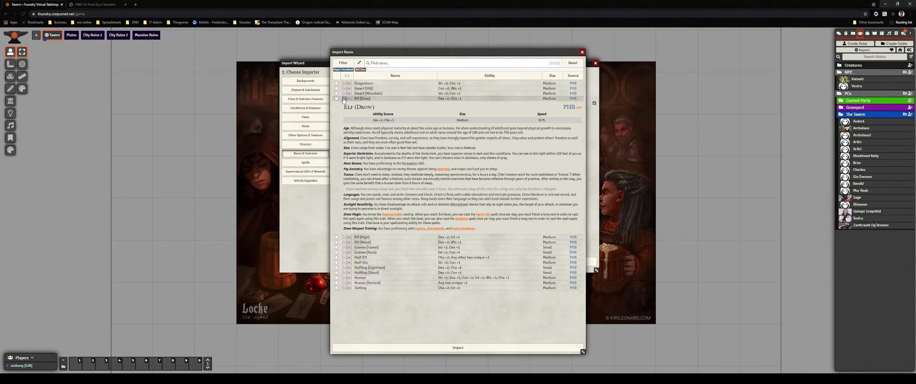
left_click(339, 98)
left_click(342, 63)
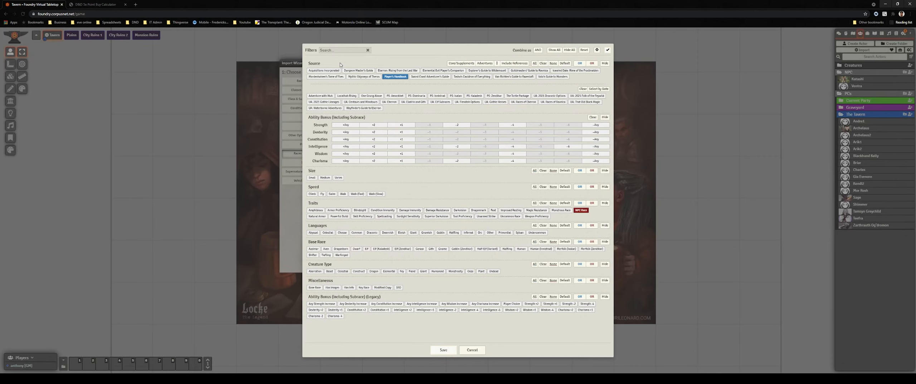
left_click(581, 210)
left_click(443, 350)
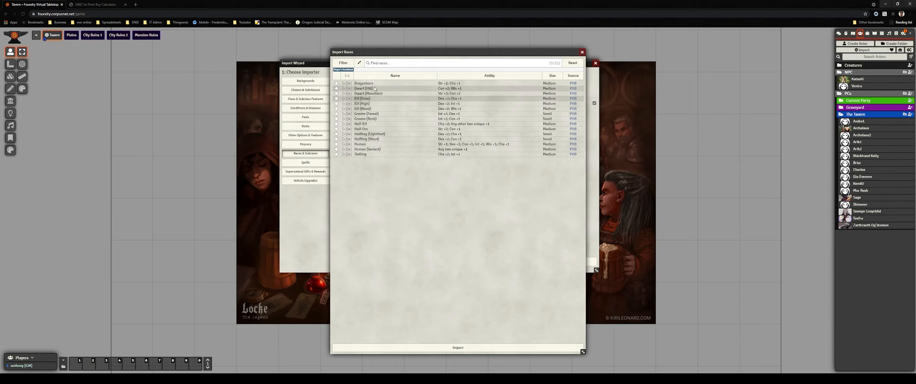
Import the Elf (Drow) race from the list, applying its ability score modifications, and close the finished import.
left_click(337, 99)
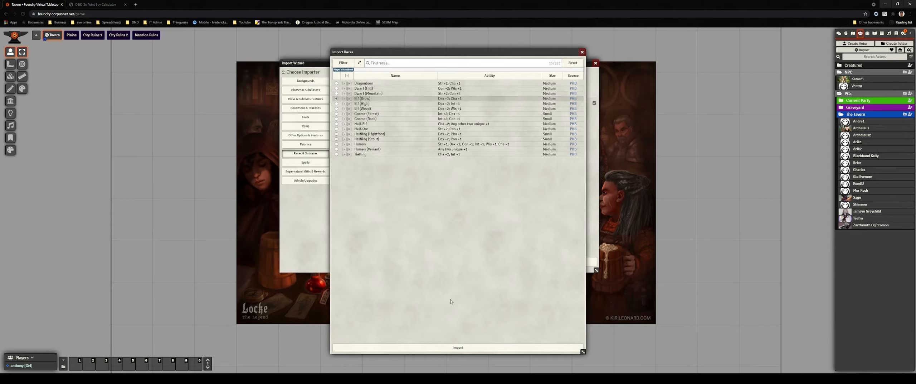
left_click(459, 346)
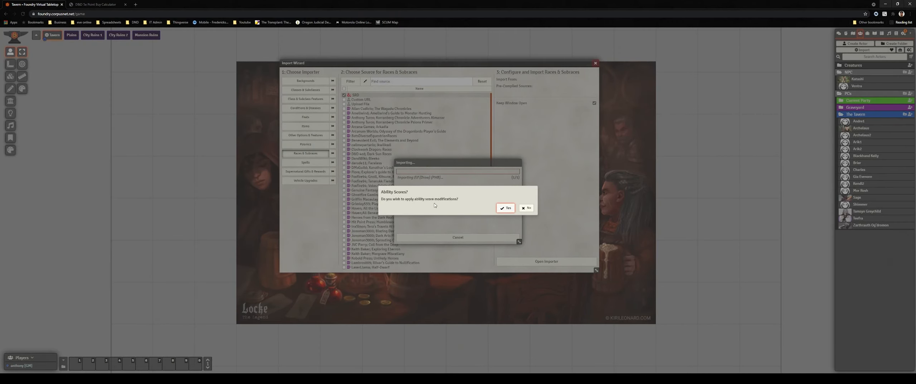
left_click(505, 208)
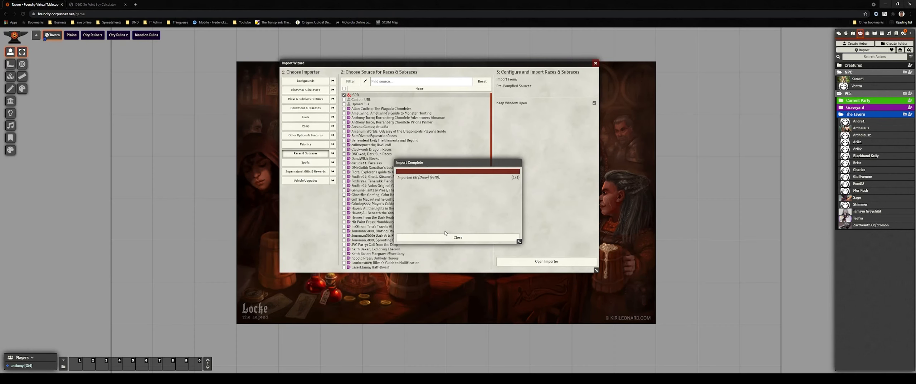
left_click(443, 241)
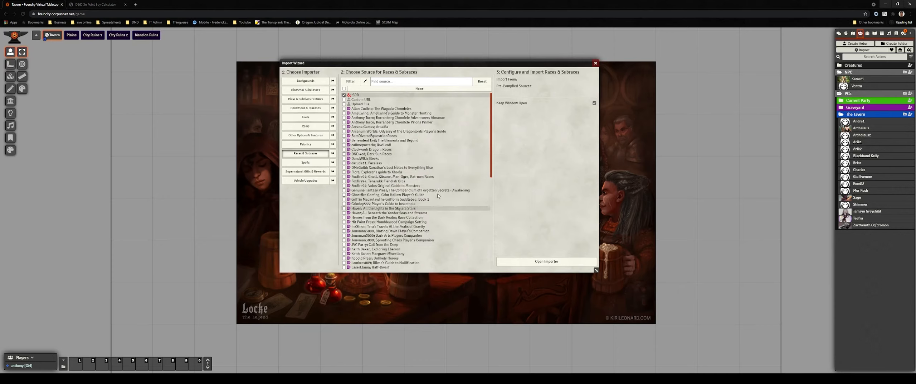
Rearrange the import wizard and Ventra's character sheet, checking the ability scores and traits on the sheet.
left_click_drag(342, 63, 430, 84)
left_click_drag(357, 81, 193, 63)
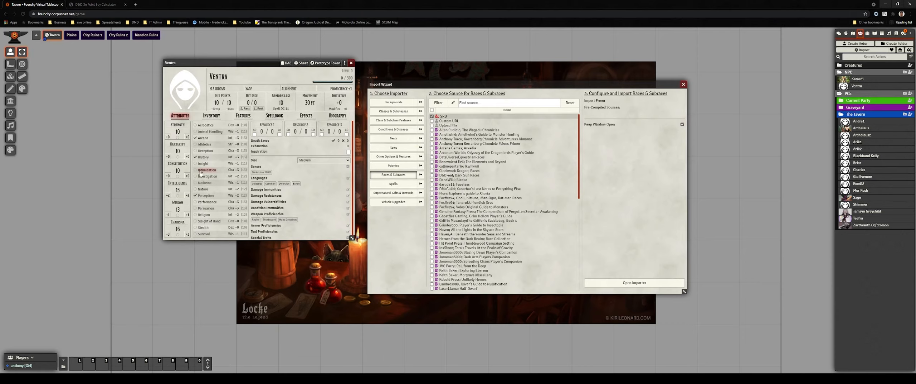
left_click(181, 229)
left_click(178, 151)
left_click_drag(444, 87, 349, 45)
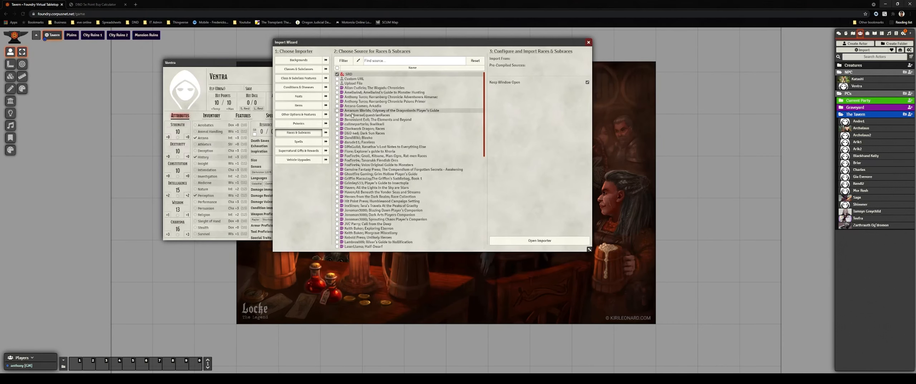
Start importing the Wizard class with the School of Abjuration subclass from the SRD source, keeping the class filters unchanged.
left_click(296, 70)
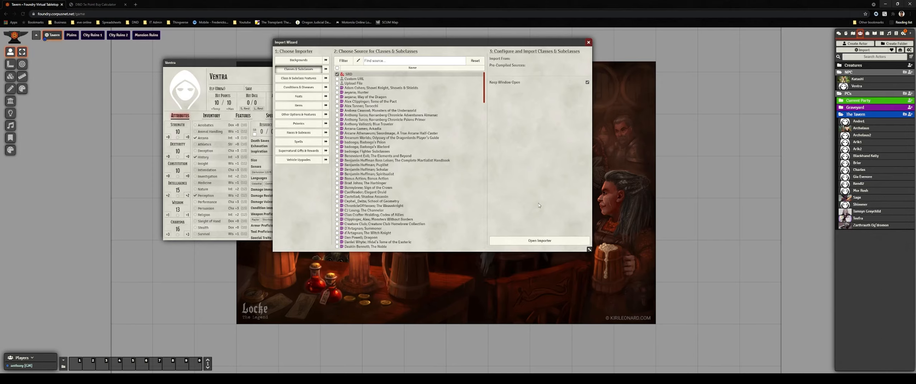
left_click(536, 243)
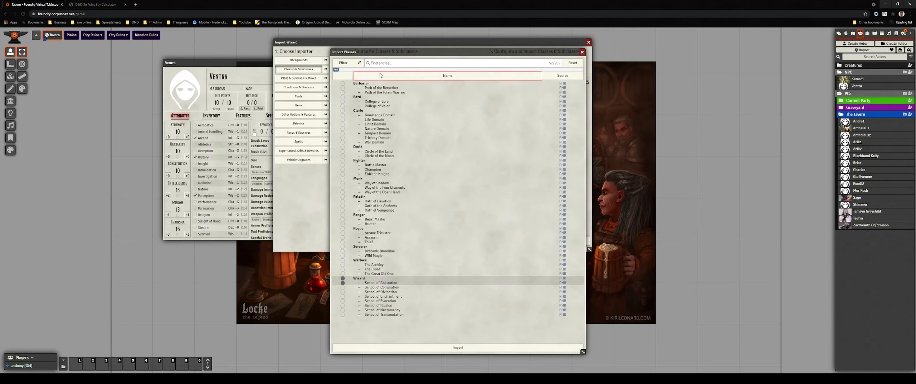
left_click(343, 63)
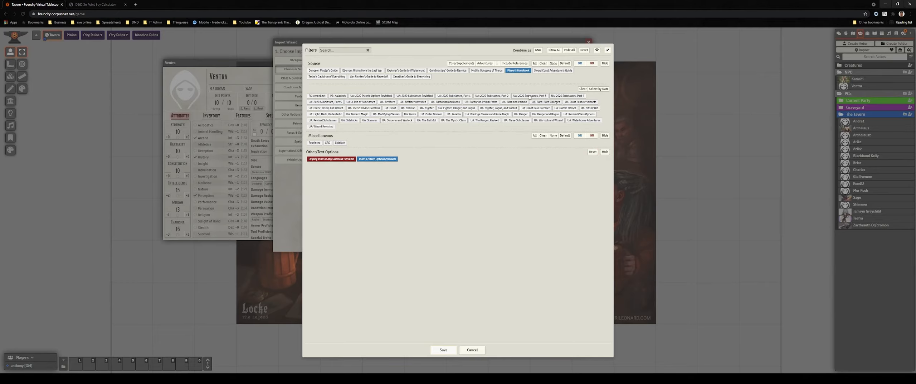
left_click(444, 350)
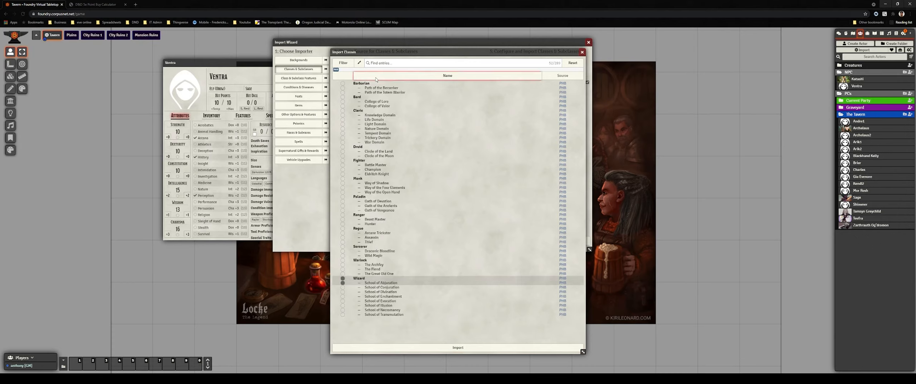
left_click(342, 283)
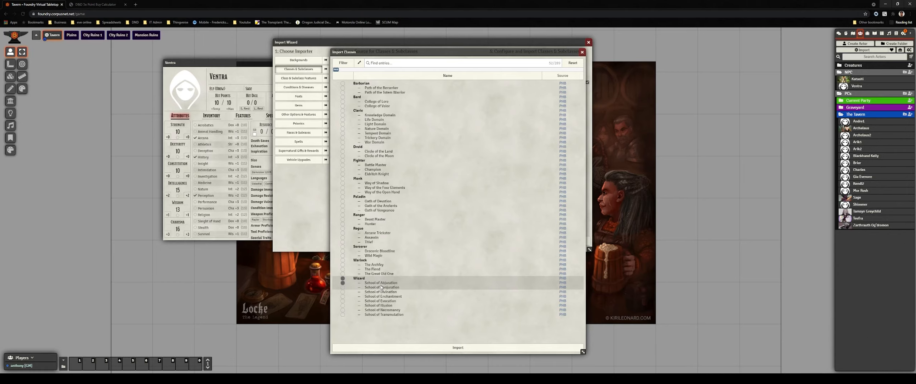
left_click(468, 349)
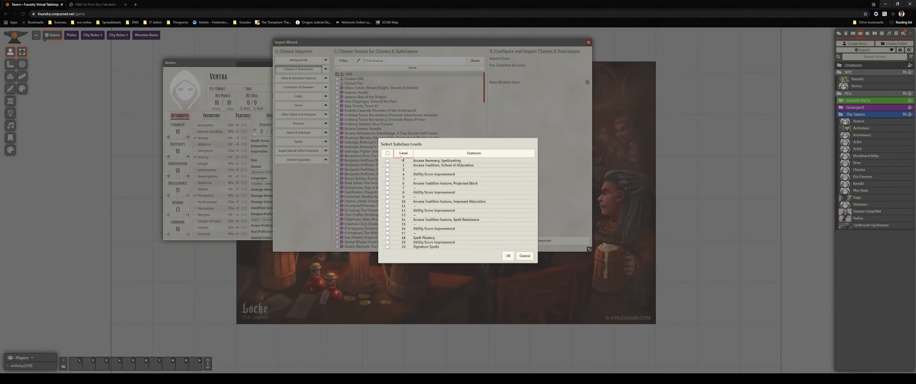
Import only level 1 of the Wizard class and confirm the hit points increase mode.
left_click(388, 161)
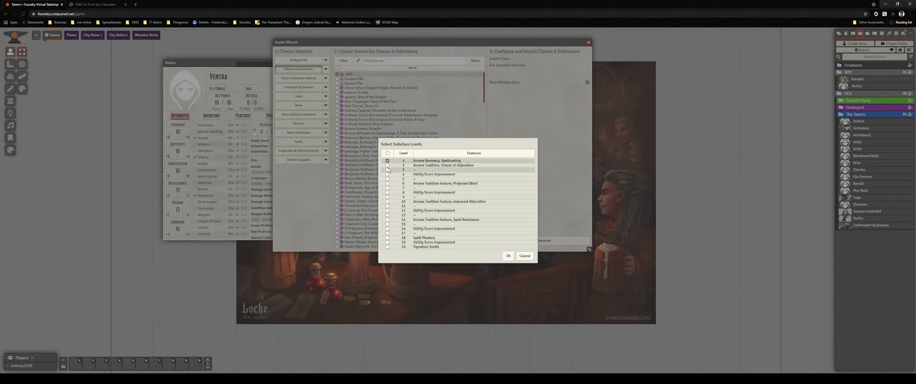
left_click(509, 256)
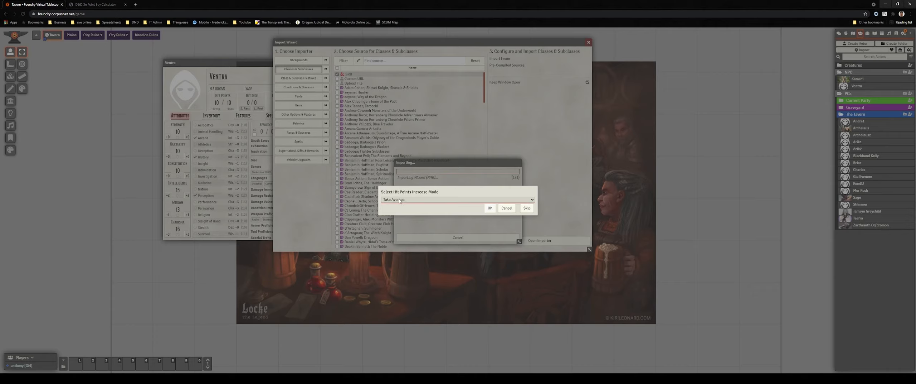
left_click(399, 211)
left_click(490, 208)
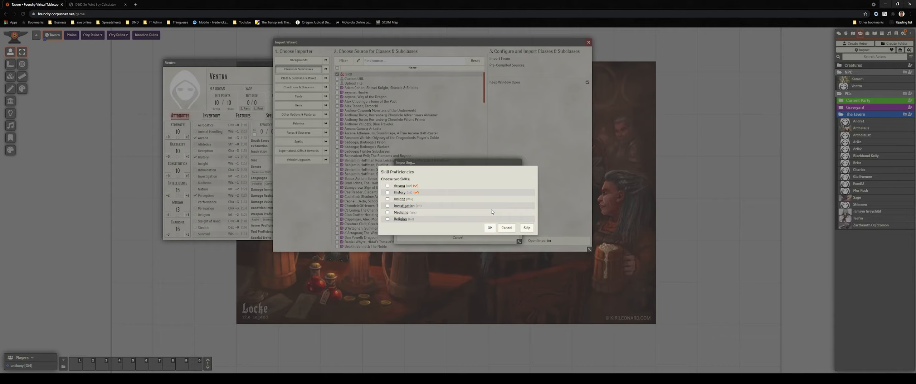
Choose Investigation and Medicine as skill proficiencies, then finish the class import without starting equipment or a populated spellbook.
left_click(388, 212)
left_click(388, 205)
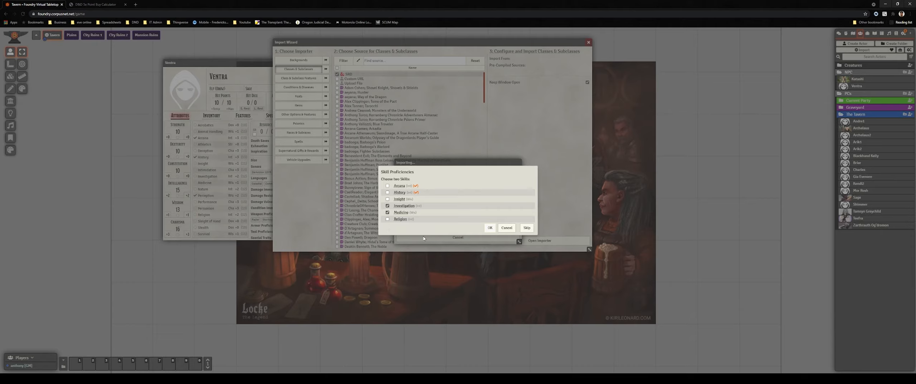
left_click(489, 228)
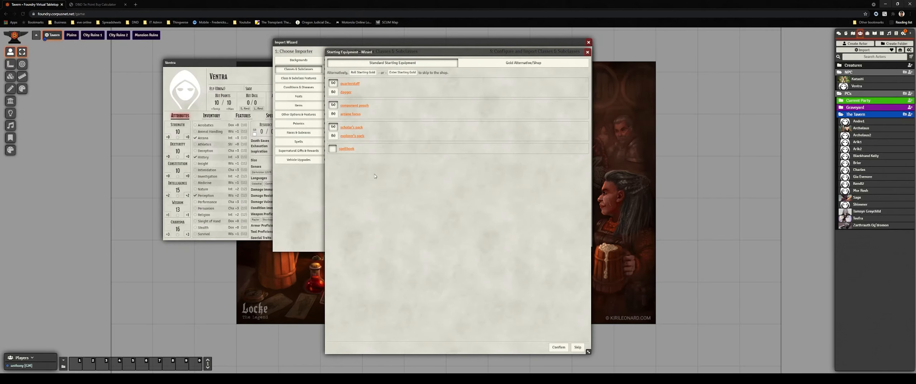
left_click(577, 347)
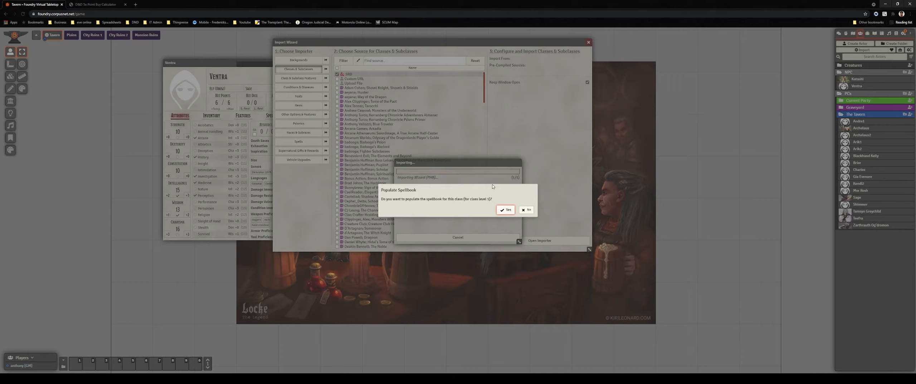
left_click(527, 211)
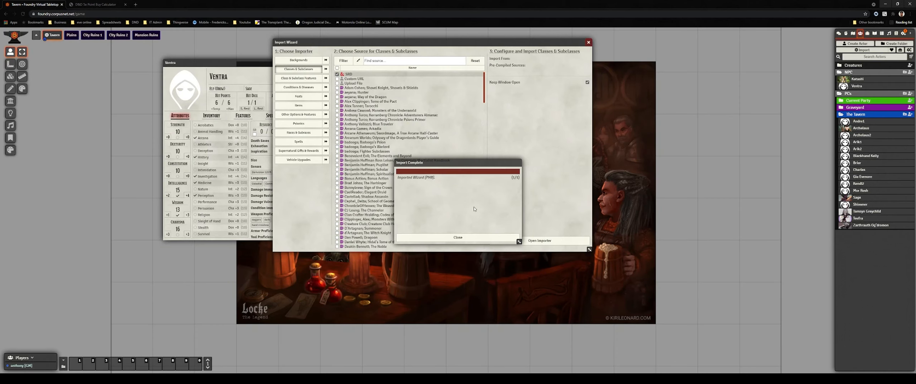
left_click(457, 237)
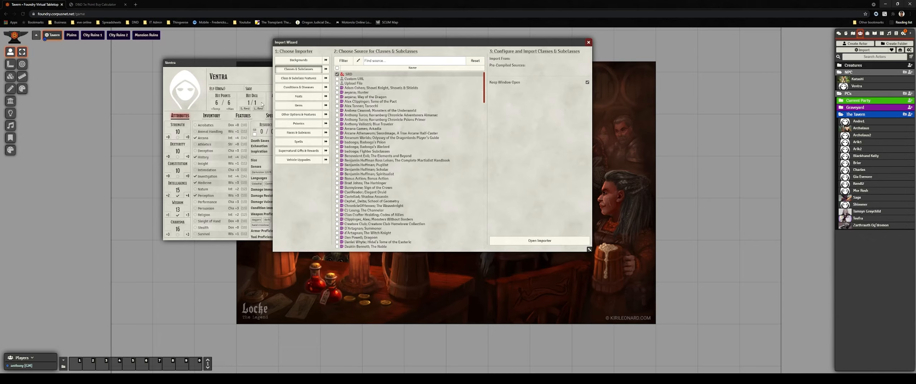
Open the Spells importer with the SRD source, filter it to cantrips and 1st-level spells instead of 9th level, and sort by level.
left_click(303, 142)
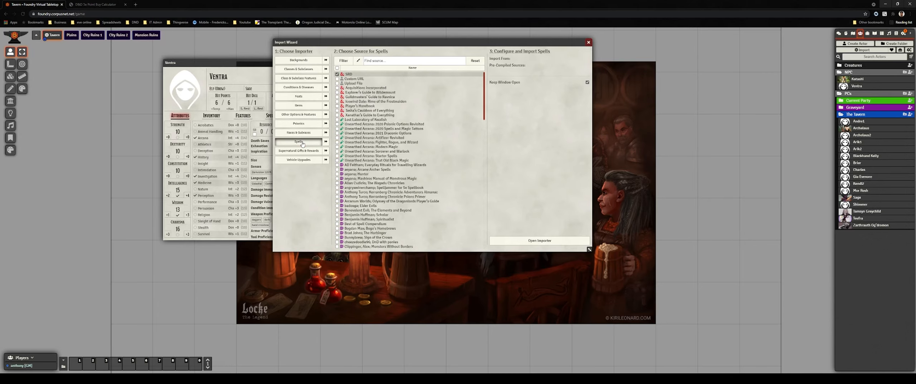
left_click(537, 241)
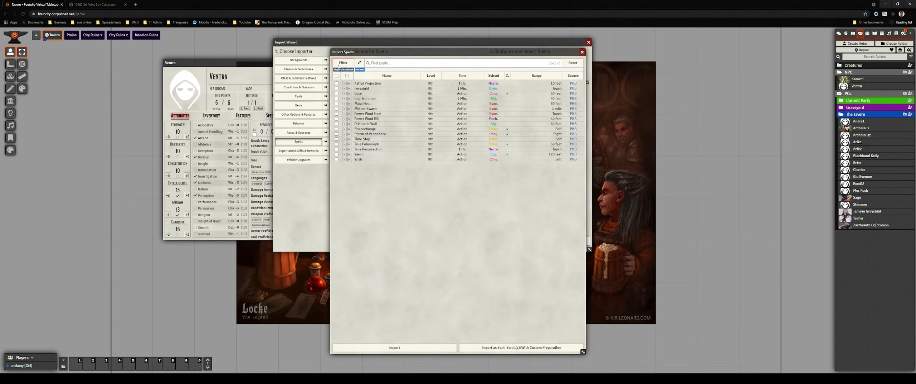
left_click(342, 63)
left_click(448, 118)
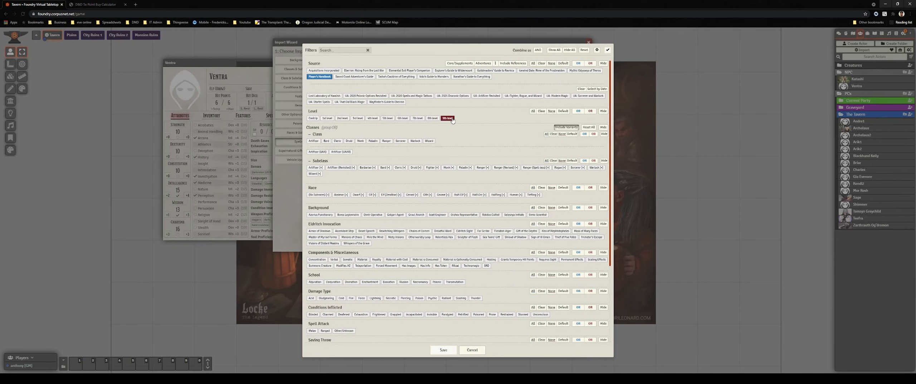
left_click(448, 118)
left_click(312, 118)
left_click(327, 118)
left_click(451, 348)
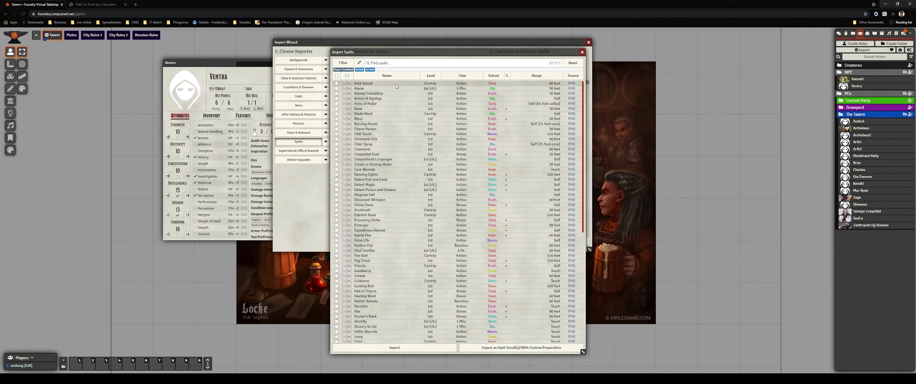
left_click(431, 76)
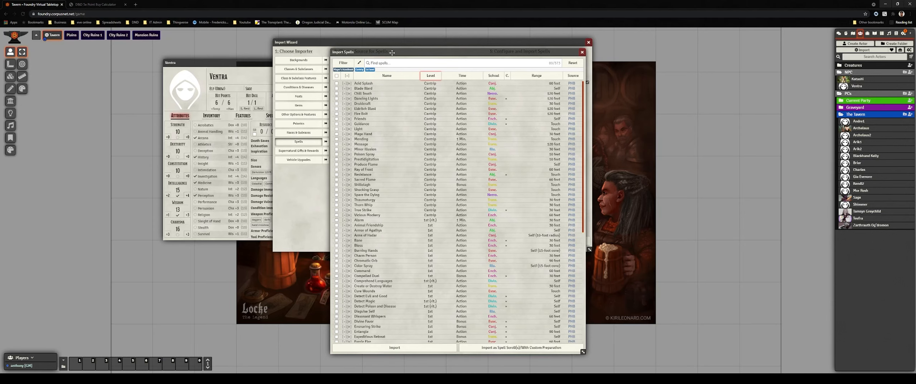
Move the spell list clear of Ventra's sheet and expand the Wizard class table among the character's features.
left_click_drag(393, 53, 580, 42)
left_click(220, 71)
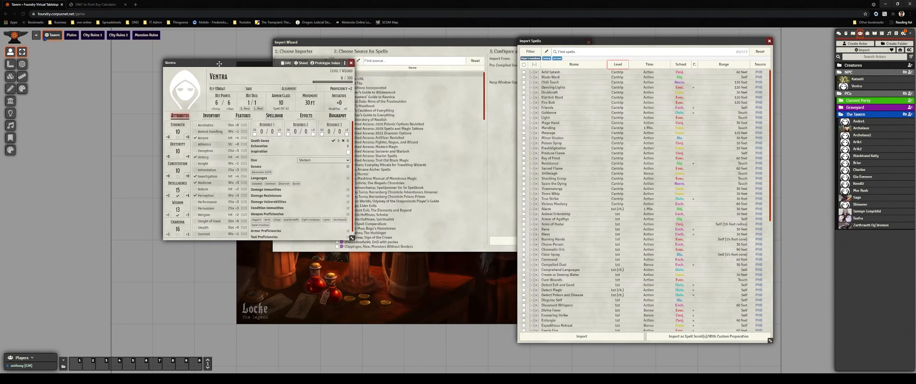
left_click(275, 115)
left_click(240, 116)
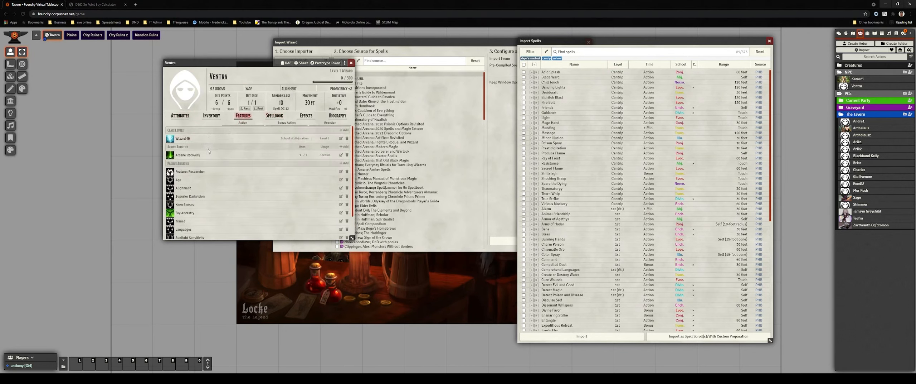
left_click(181, 138)
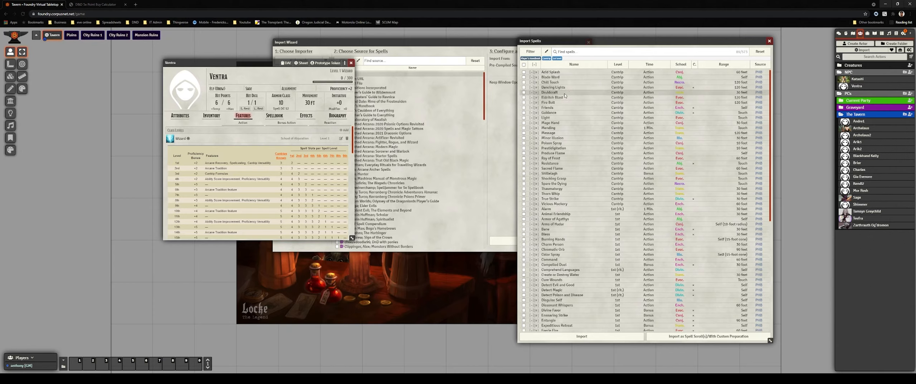
Limit the spell list to the Wizard class and select the Fire Bolt, Ray of Frost and Prestidigitation cantrips.
left_click(525, 103)
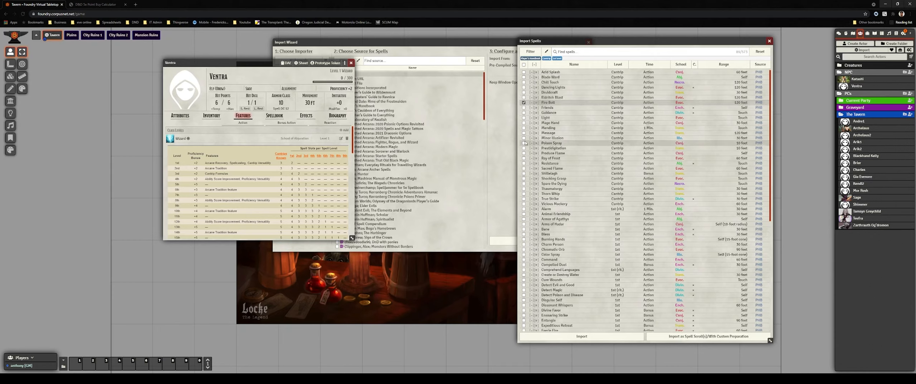
left_click(530, 52)
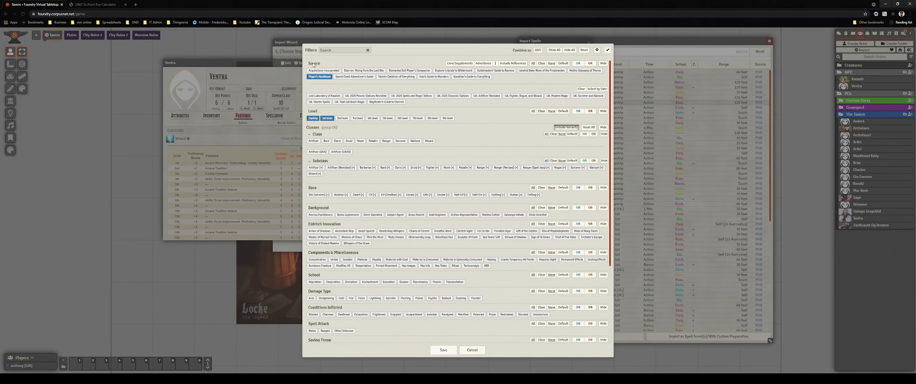
left_click(430, 141)
left_click(444, 349)
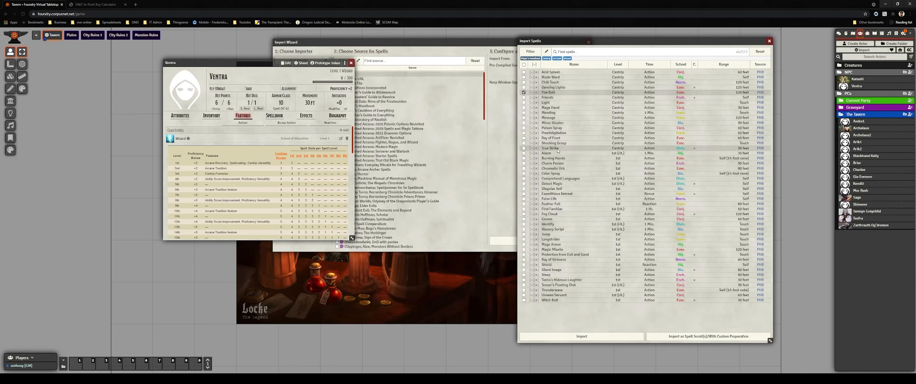
left_click(524, 138)
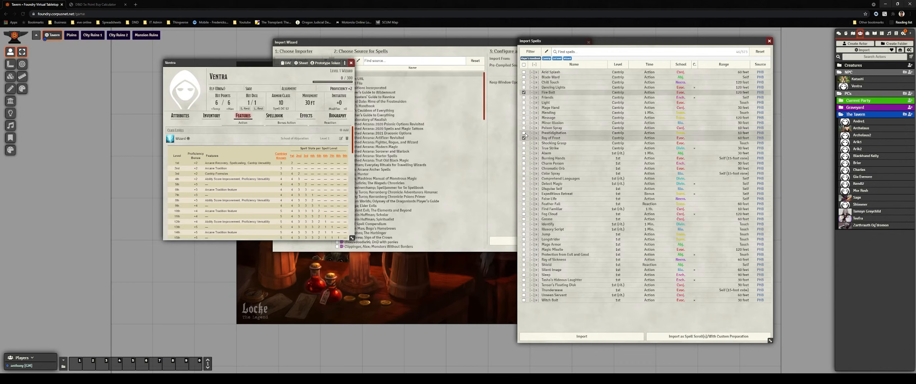
left_click(524, 133)
Read through the Wizard class text among Ventra's features and expand the Spellcasting feature to examine its cantrip and spellbook rules.
scroll(295, 196, "down", 5)
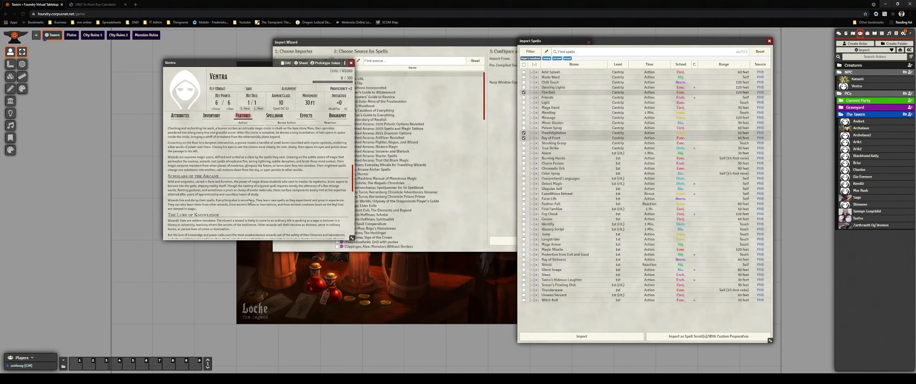
scroll(250, 201, "down", 3)
scroll(236, 188, "down", 3)
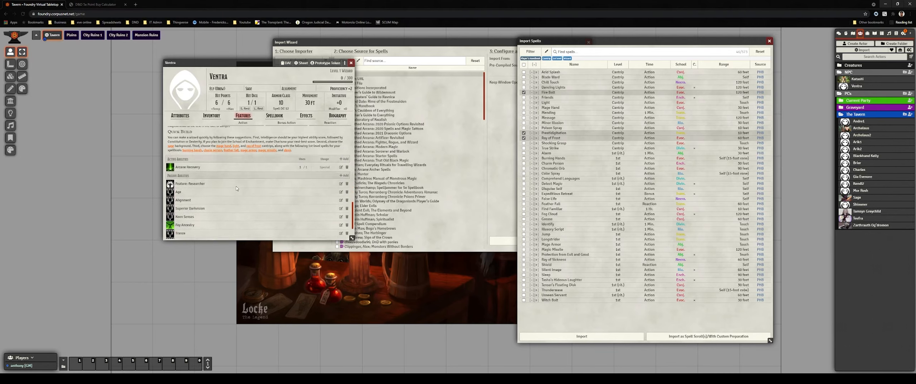
scroll(231, 190, "down", 2)
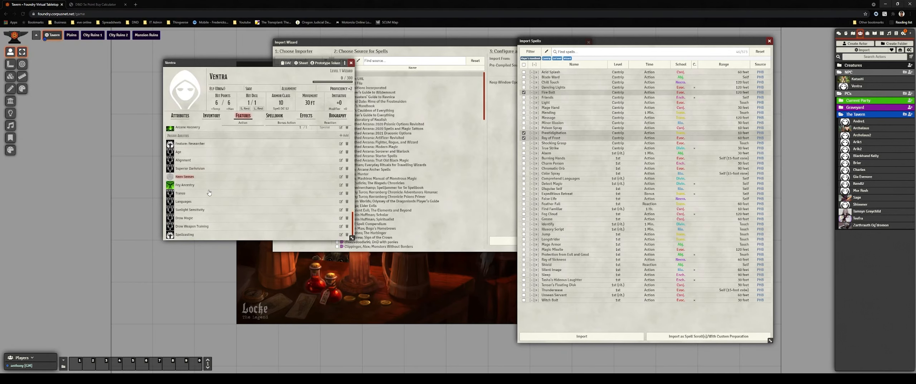
left_click(185, 234)
scroll(268, 181, "down", 5)
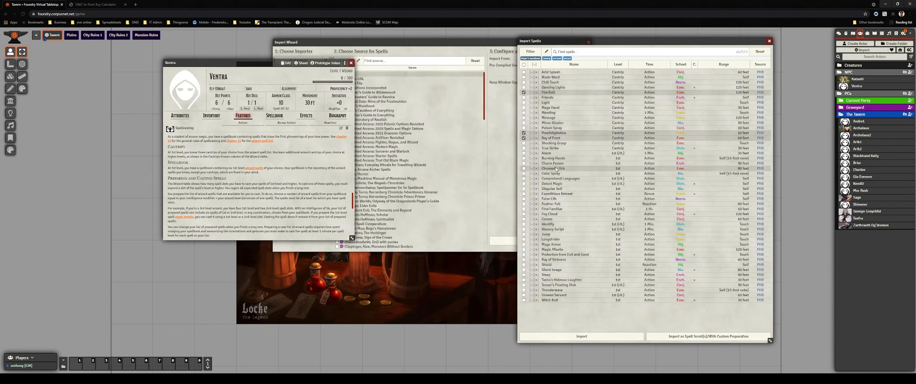
Select the 1st-level spells Chromatic Orb, Find Familiar, Identify, Witch Bolt, Mage Armor and Magic Missile for import.
left_click(524, 169)
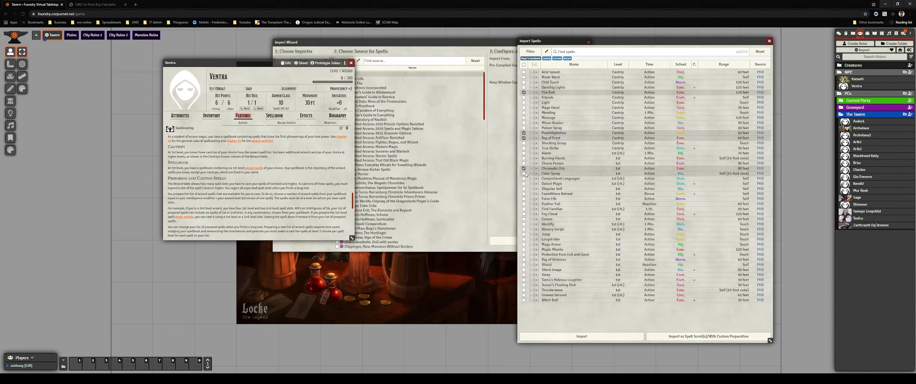
left_click(524, 209)
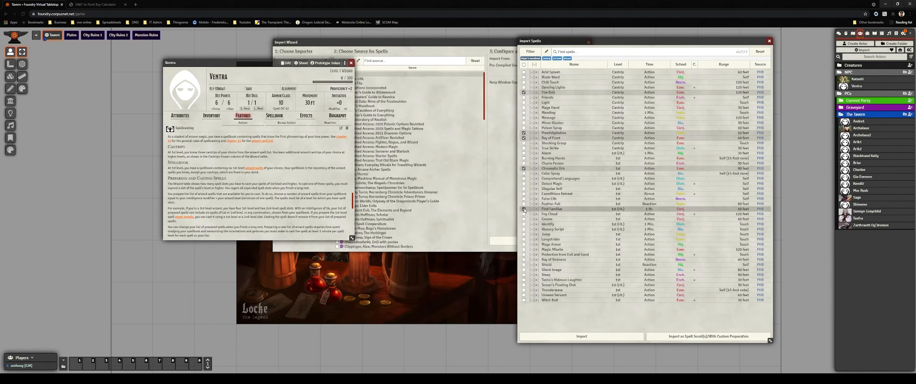
left_click(524, 224)
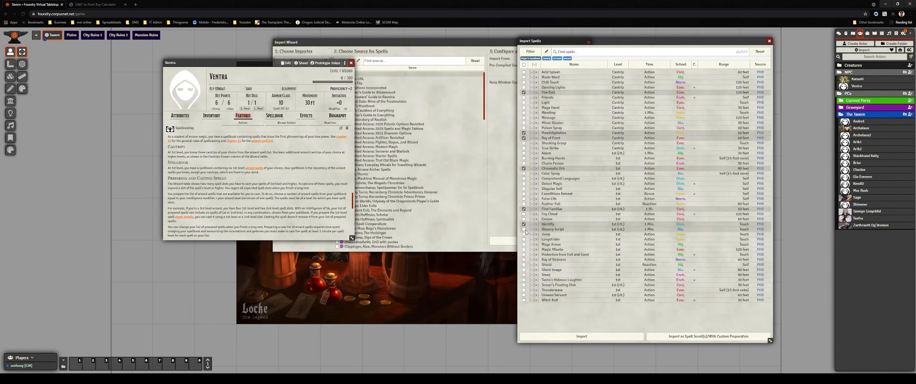
left_click(524, 301)
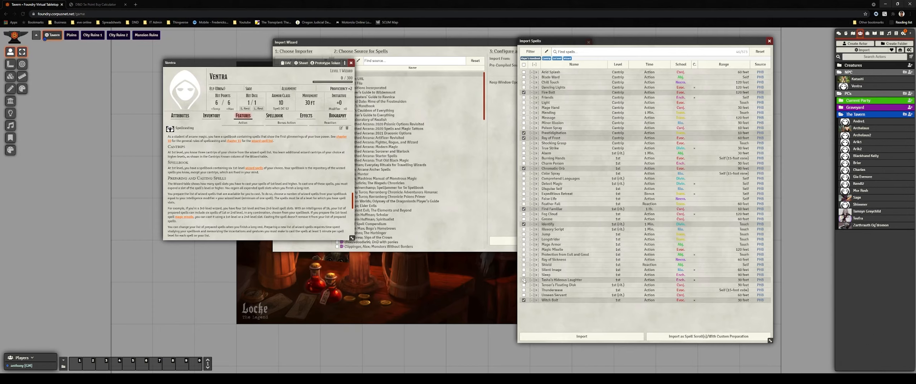
left_click(524, 245)
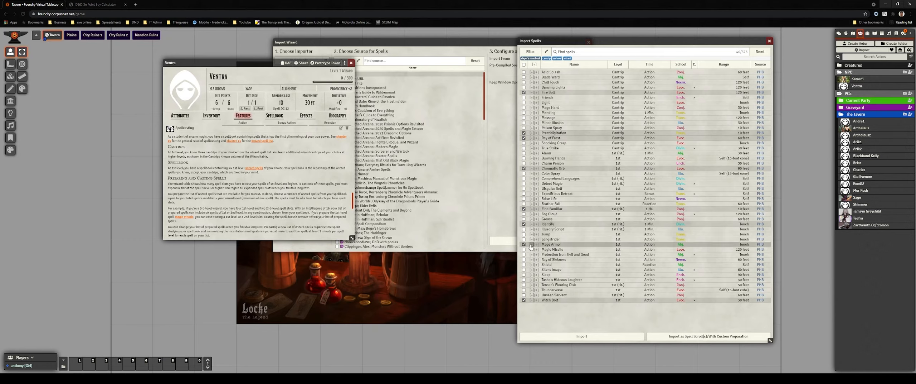
left_click(545, 249)
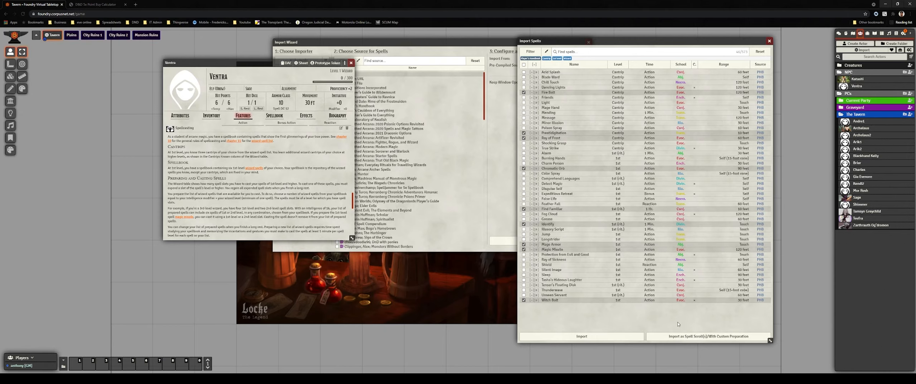
Import the selected spells into Ventra and check them in the character's spellbook.
left_click(588, 336)
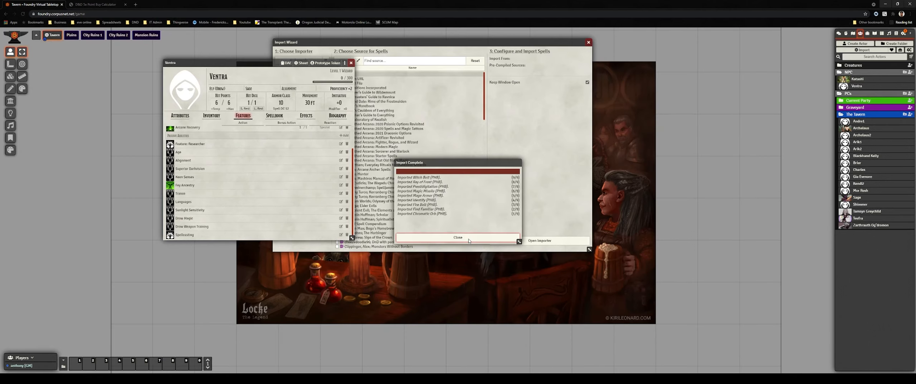
left_click(458, 237)
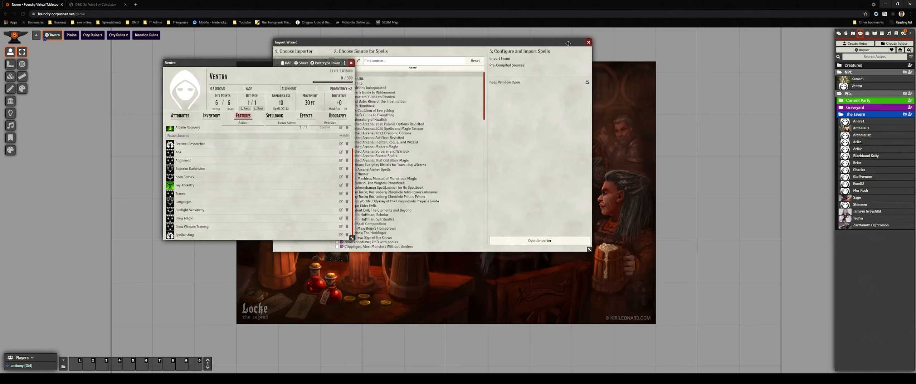
left_click(274, 115)
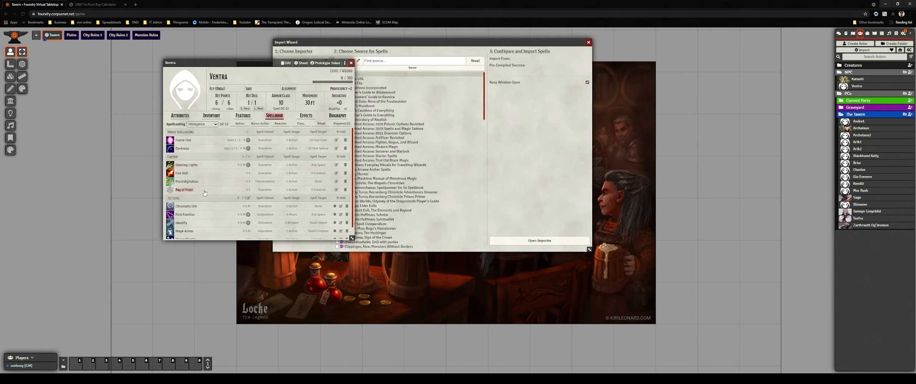
scroll(208, 188, "down", 1)
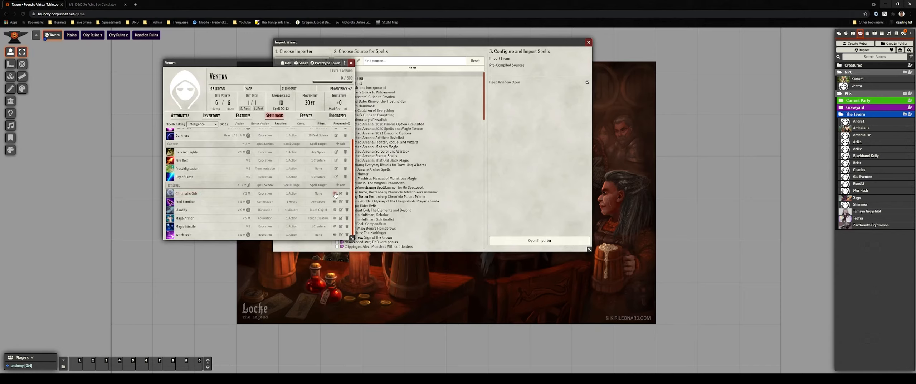
Adjust the prepared states of the 1st-level spells so Chromatic Orb and Find Familiar are prepared while Identify and Mage Armor are not.
left_click_drag(255, 63, 403, 74)
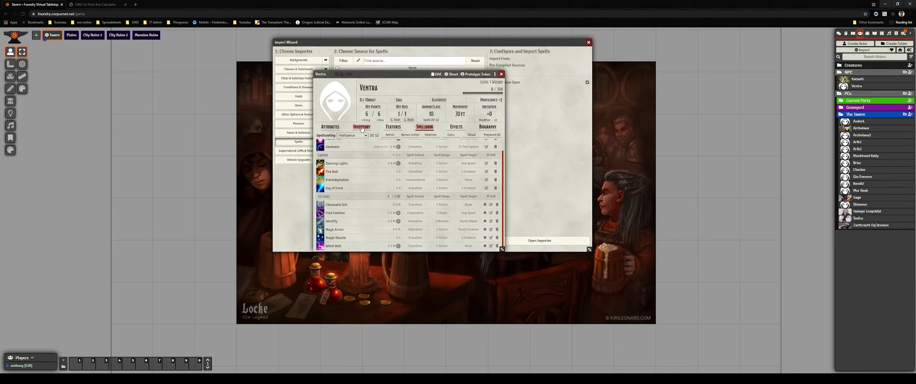
left_click(485, 204)
left_click(485, 212)
left_click(485, 221)
left_click(485, 229)
left_click(485, 237)
left_click(485, 246)
left_click(485, 205)
left_click(485, 212)
left_click(485, 221)
scroll(481, 160, "up", 1)
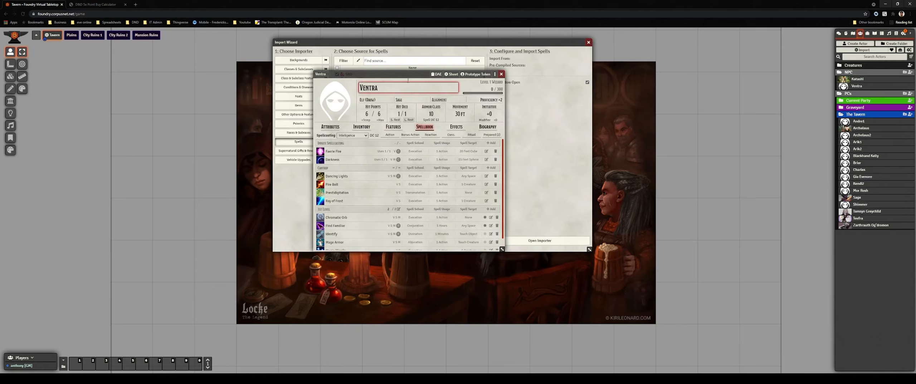
Show Ventra's inventory and open the Equipment Shop for the character.
left_click_drag(408, 76, 448, 72)
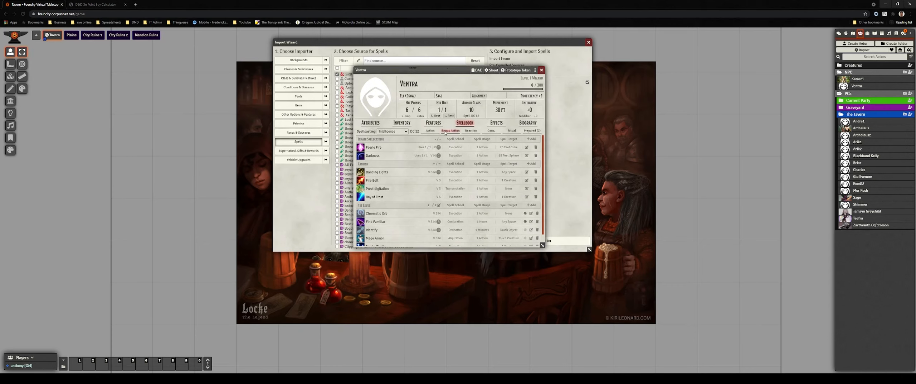
left_click(403, 125)
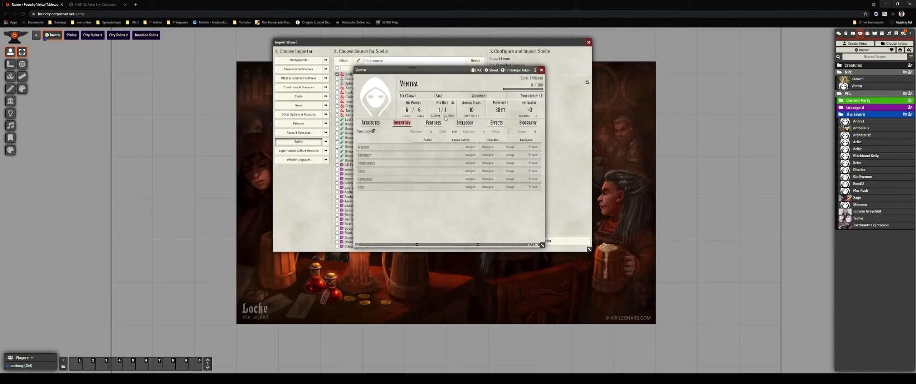
left_click(535, 71)
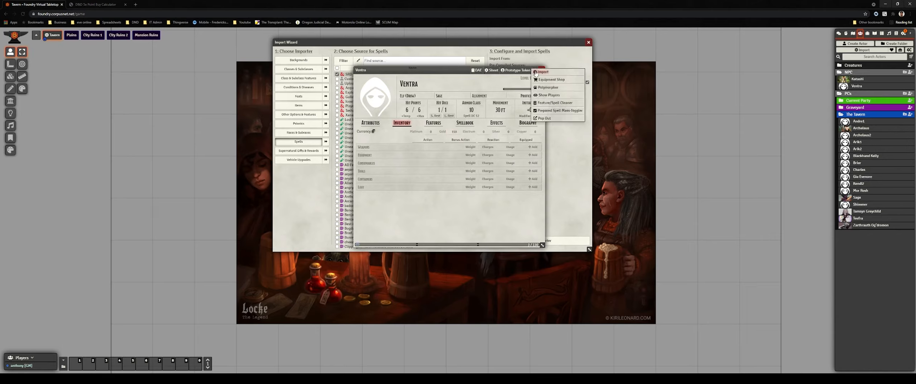
left_click(554, 81)
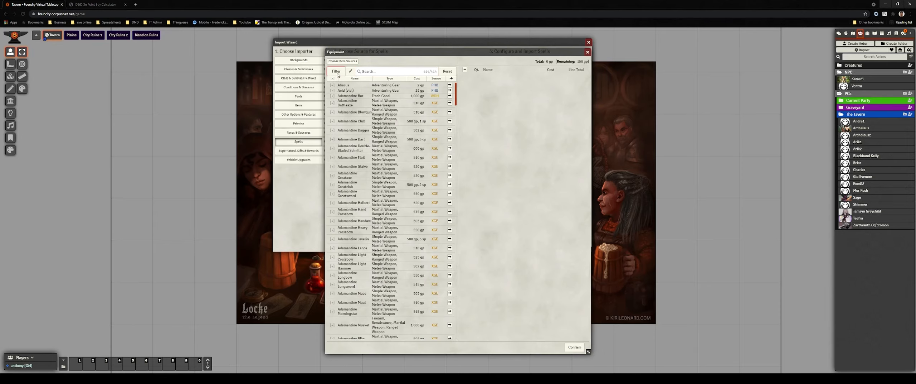
Filter the shop's items to the Dungeon Master's Guide and Player's Handbook sources.
left_click(337, 72)
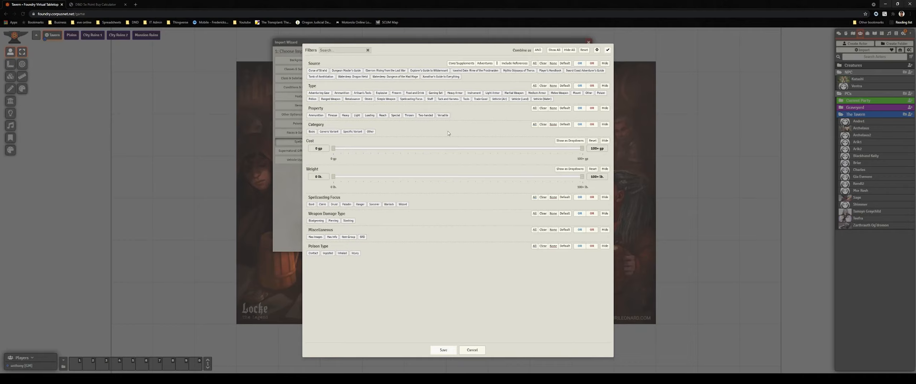
left_click(339, 71)
left_click(543, 72)
left_click(446, 351)
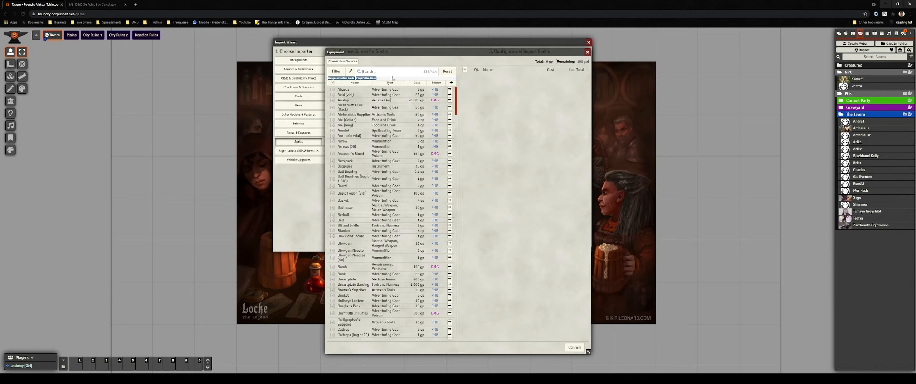
Search the shop for "pack", inspect the Explorer's Pack and Scholar's Pack contents, and add one of each to the purchase.
left_click(377, 71)
type("pack")
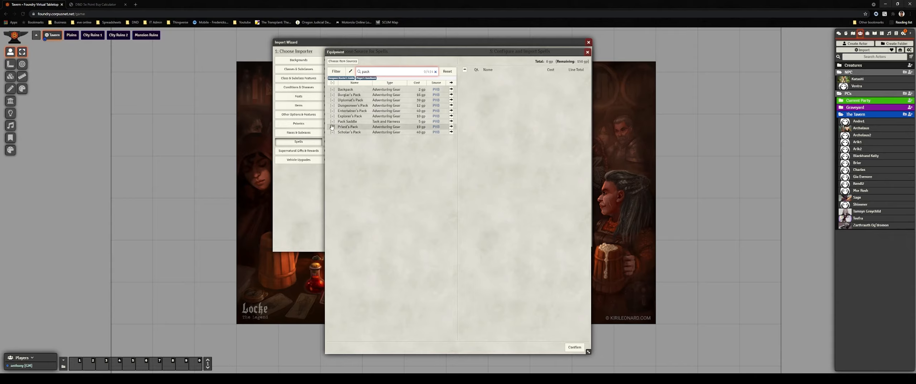
left_click(332, 116)
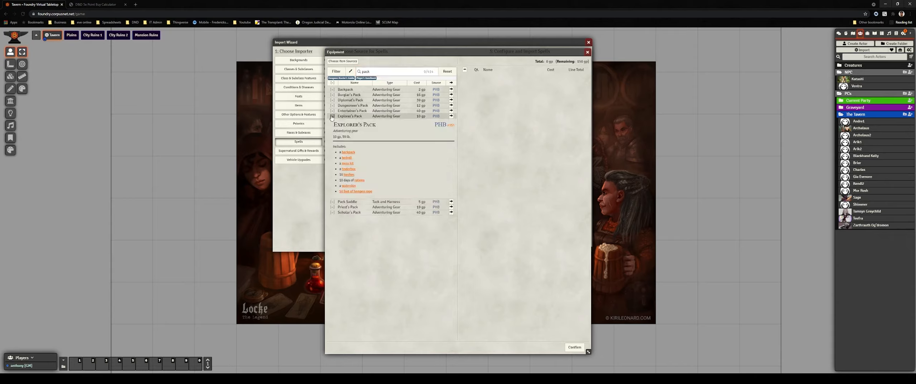
left_click(451, 116)
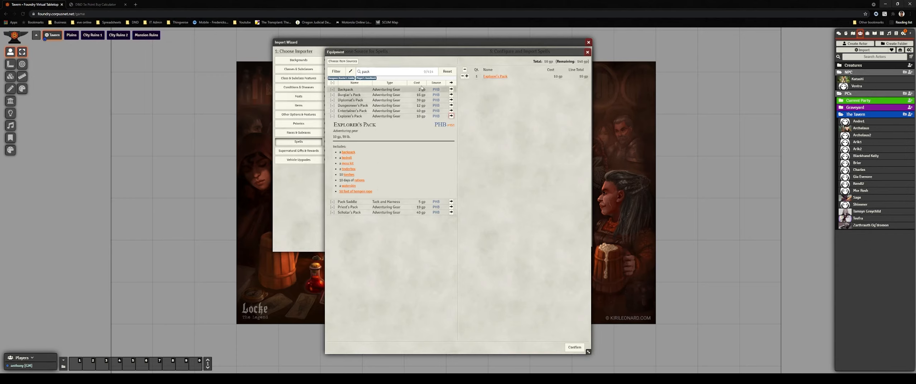
double_click(402, 73)
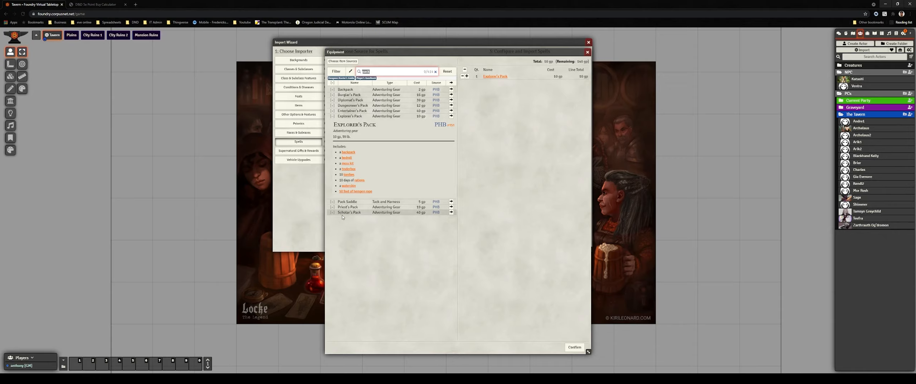
left_click(452, 212)
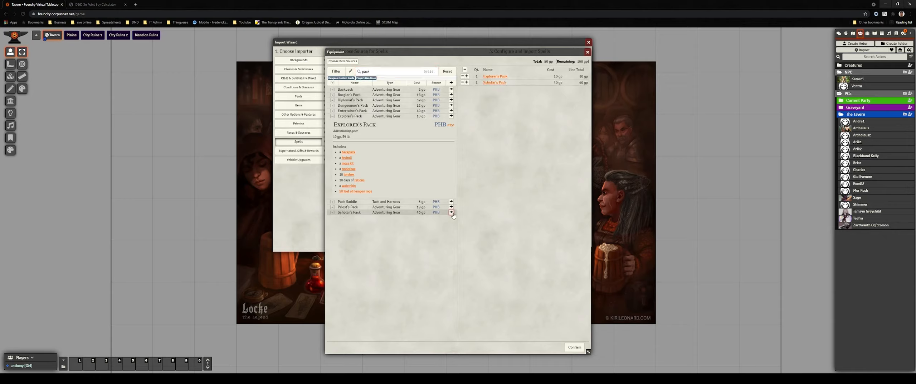
left_click(333, 212)
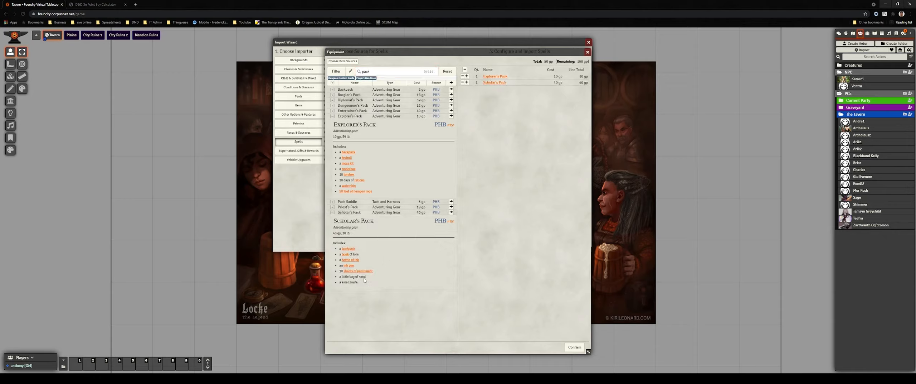
left_click(333, 212)
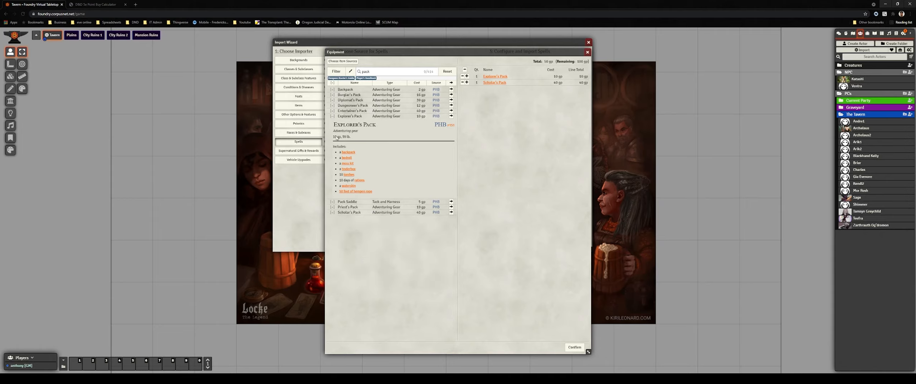
left_click(351, 116)
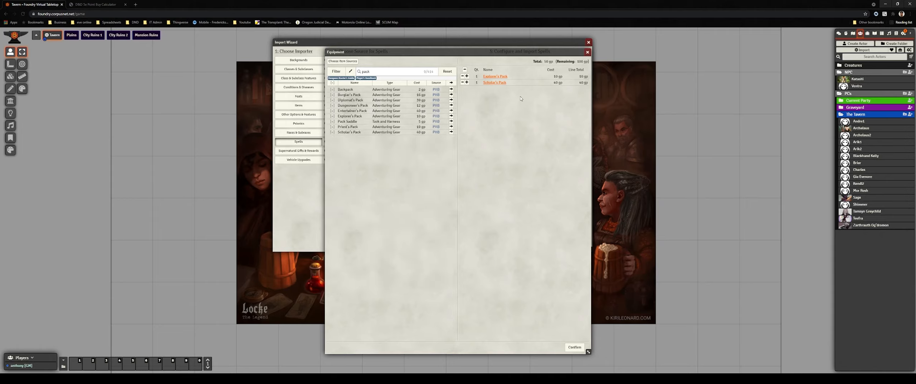
Confirm the equipment purchase and review the added items and gold in Ventra's inventory.
left_click_drag(448, 54, 418, 50)
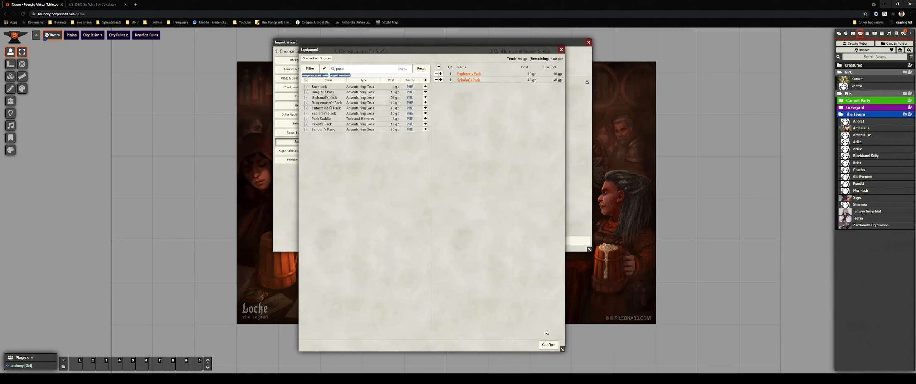
left_click(547, 345)
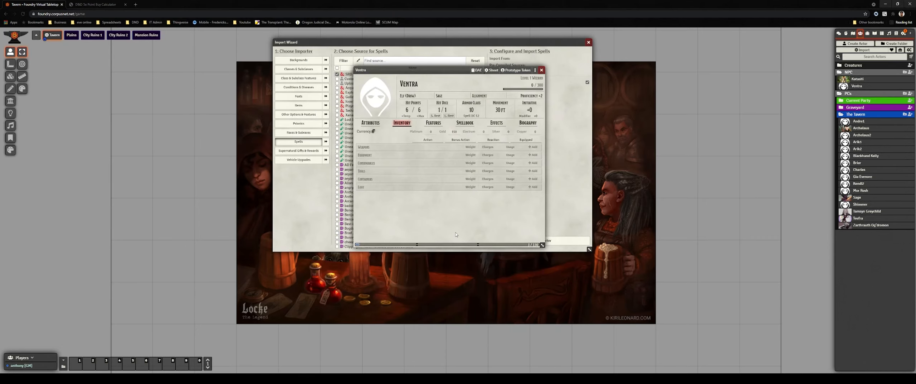
scroll(416, 179, "down", 2)
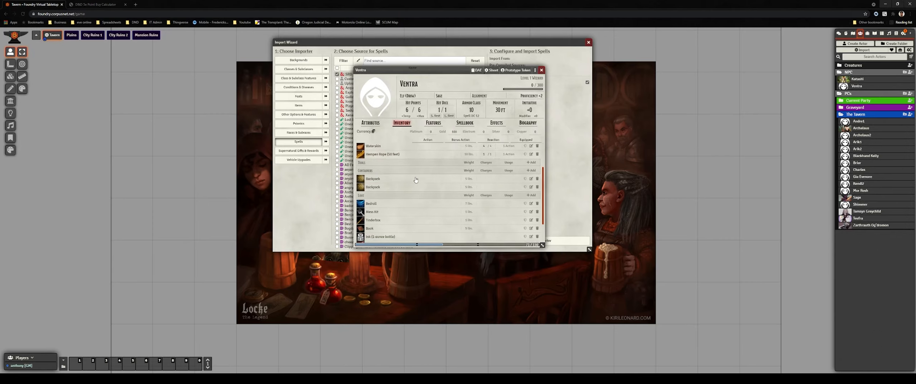
scroll(416, 215, "up", 2)
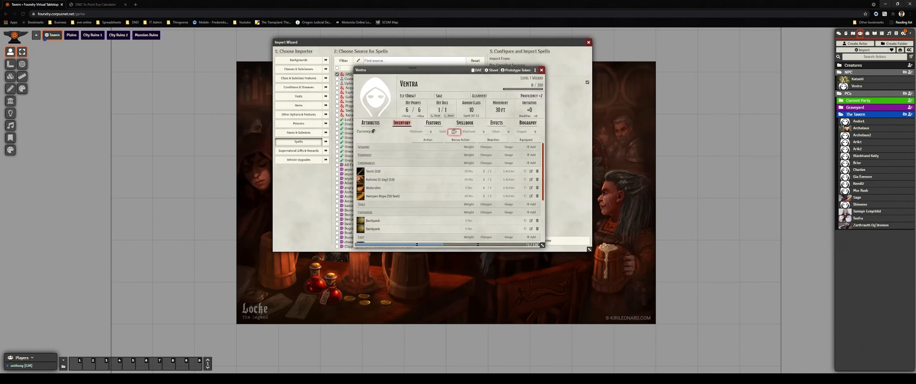
left_click(459, 132)
Close the Import Wizard and reposition Ventra's sheet over the tavern scene.
left_click(588, 42)
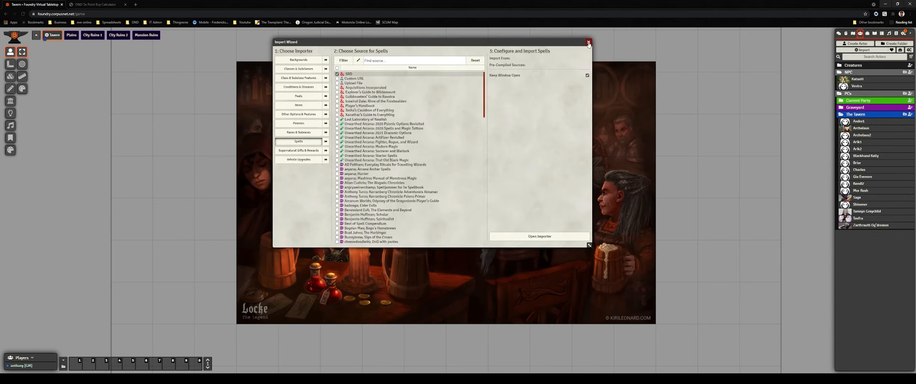
left_click_drag(428, 76, 406, 74)
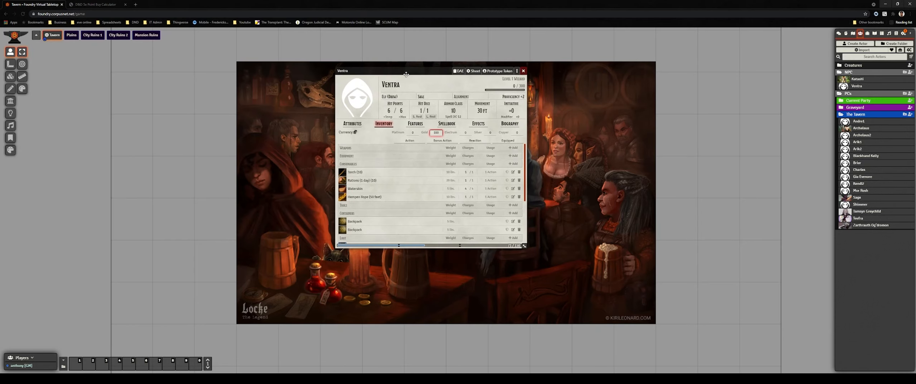